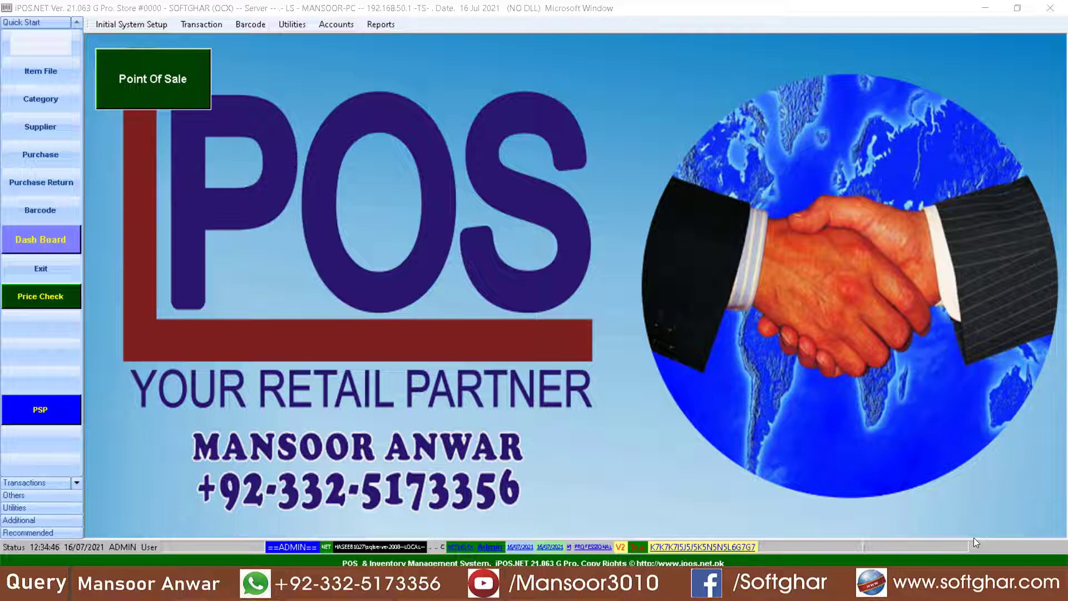
Add a new item record with code 10001, description SUGAR, size 1 and unit KG.
left_click(50, 75)
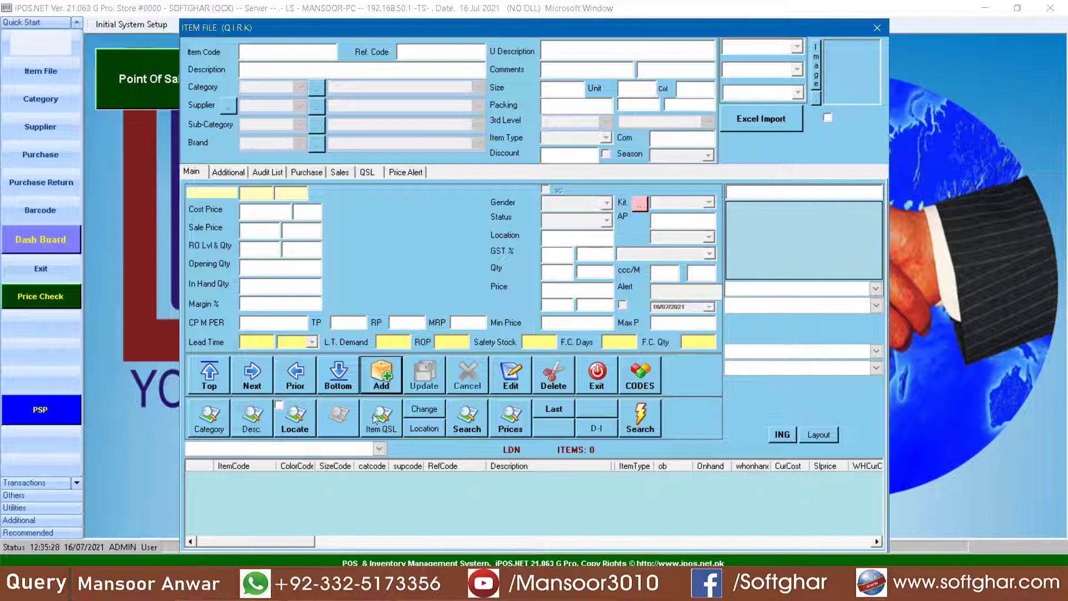
left_click(382, 375)
type("10001")
key("Return")
type("SUGAR")
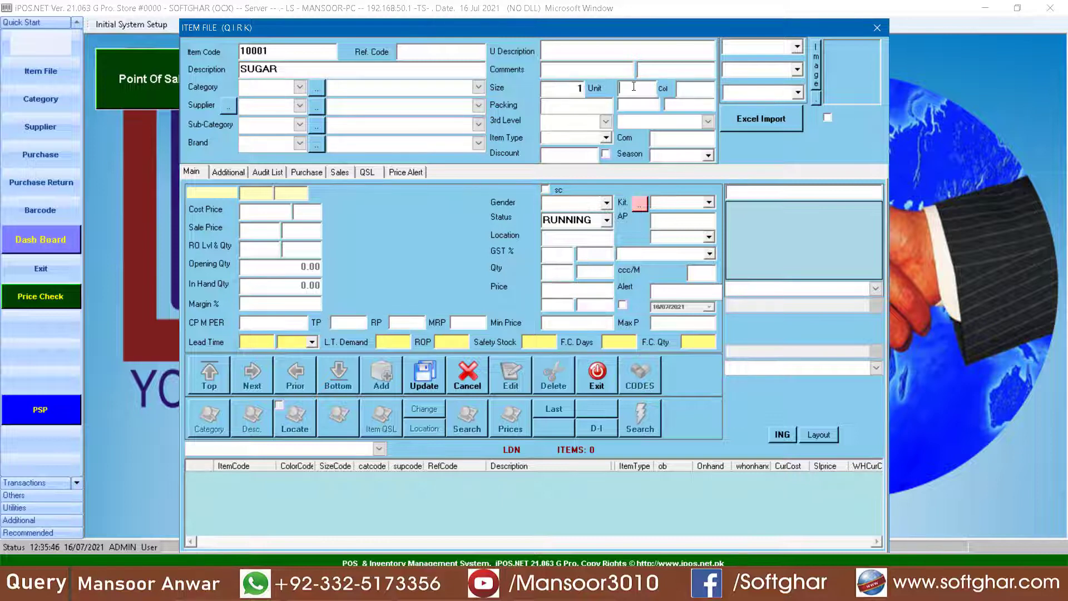
type("KG")
Set the sugar item's cost price to 98 and sale price to 105, with quantity 1 at price 102.
left_click(273, 205)
type("98")
type("105")
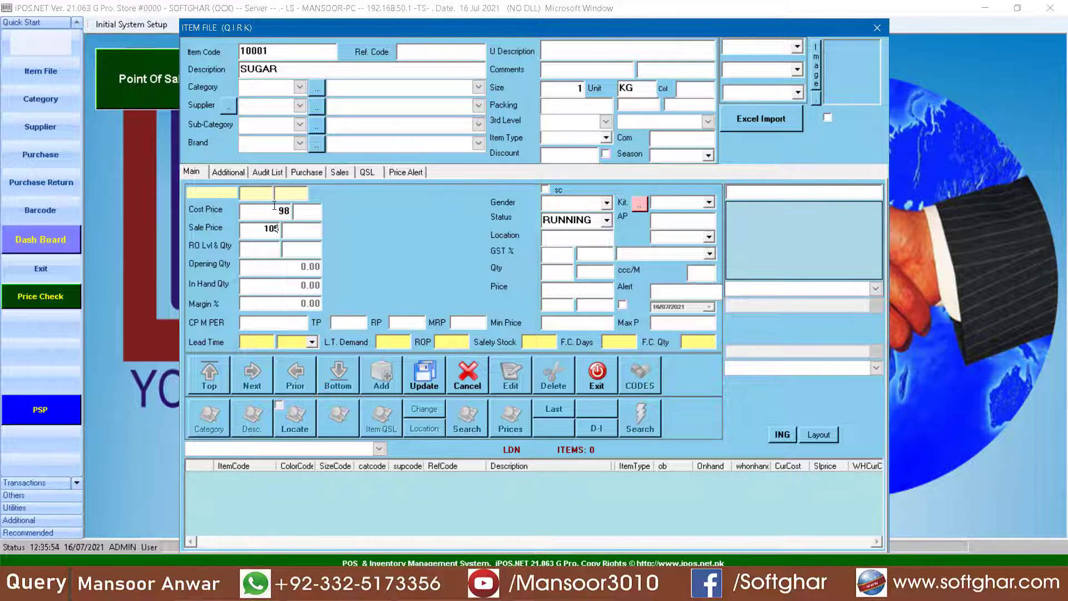
left_click(562, 274)
type("1")
key("Tab")
key("Tab")
key("Tab")
type("102")
Choose QTY as the sugar item's type and save the record.
left_click(575, 136)
key("Down")
type("QT")
key("Down")
left_click(605, 137)
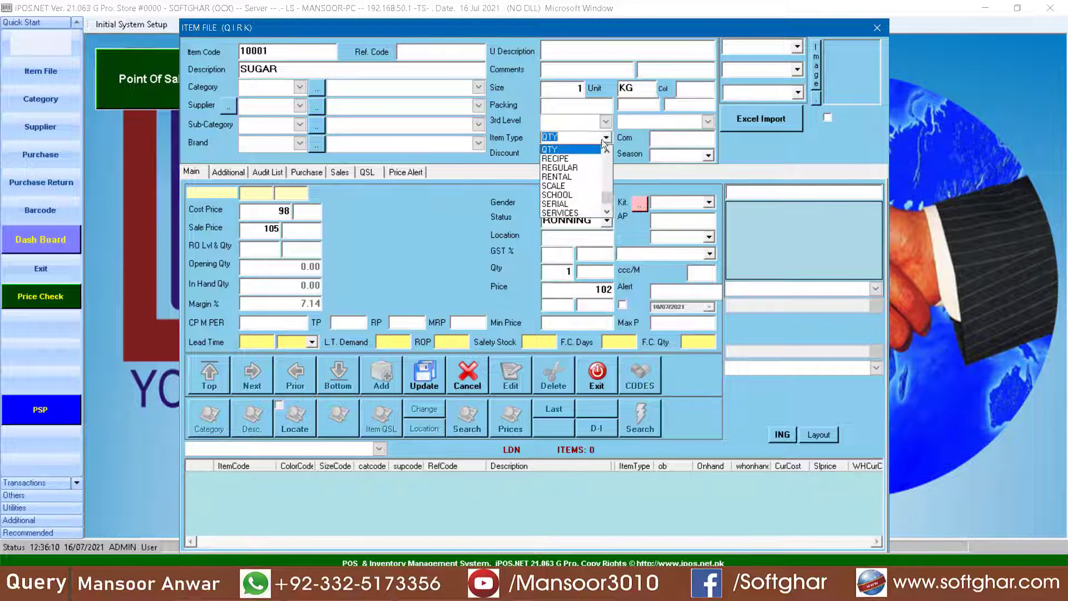
left_click(555, 151)
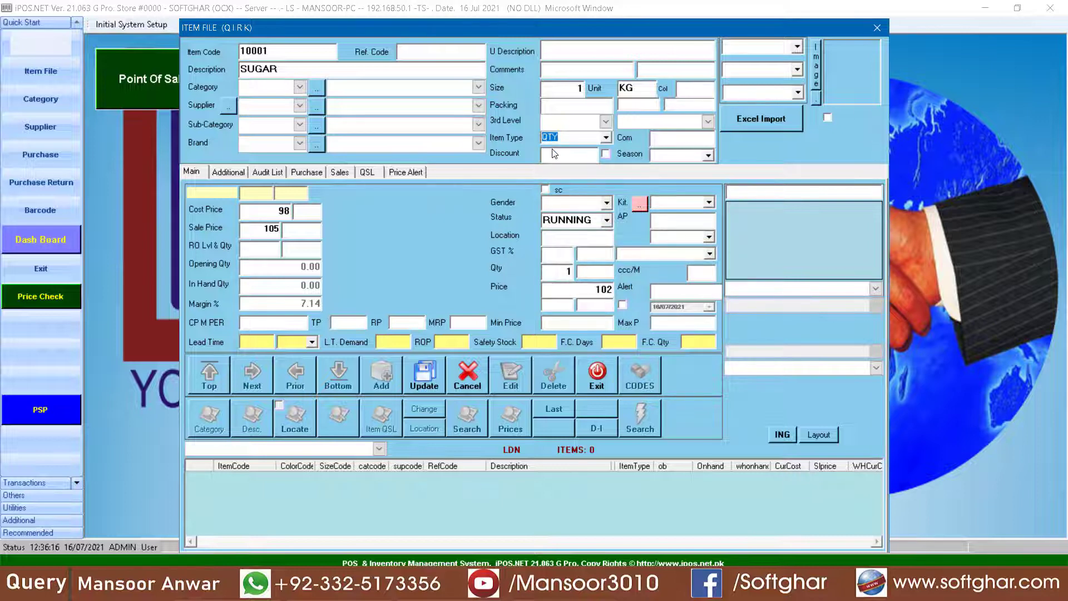
left_click(432, 372)
left_click(563, 340)
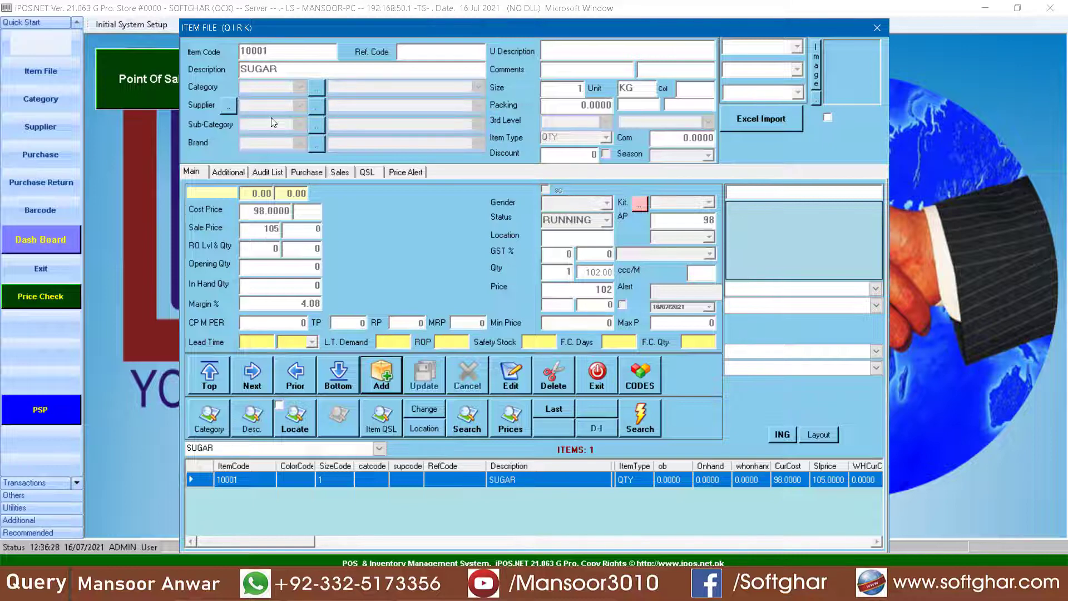
Add another item with code 10002, description DAAL CHANNA, size 1 and unit KG.
left_click(381, 372)
type("10002")
key("Return")
type("DAAL CHAN")
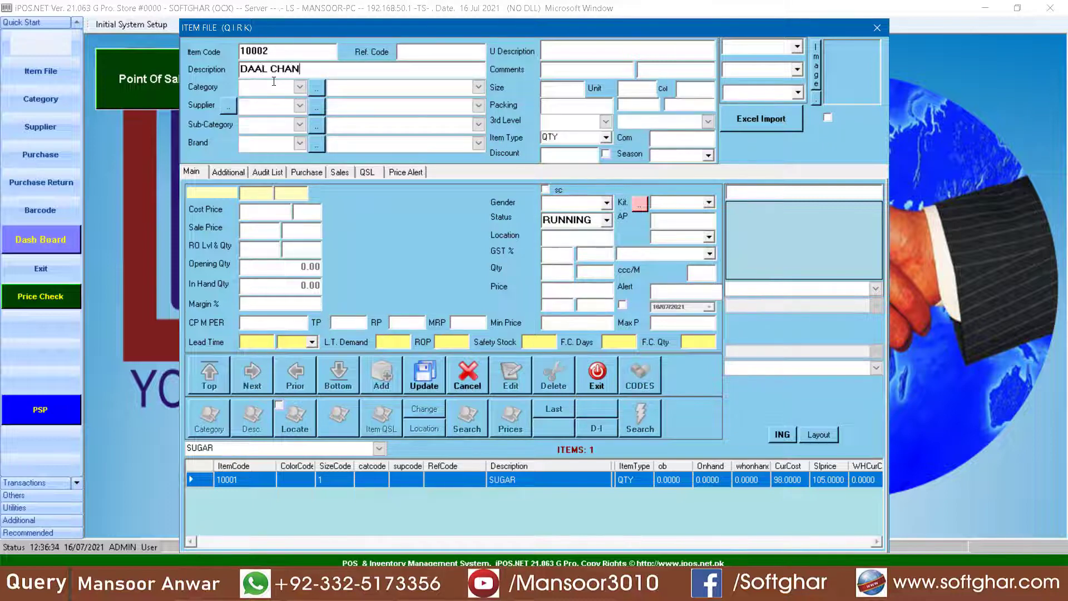
type("NA")
type("KG")
Give DAAL CHANNA a sale price of 160 and quantity 1 at price 150, and save the record.
left_click(265, 234)
type("160")
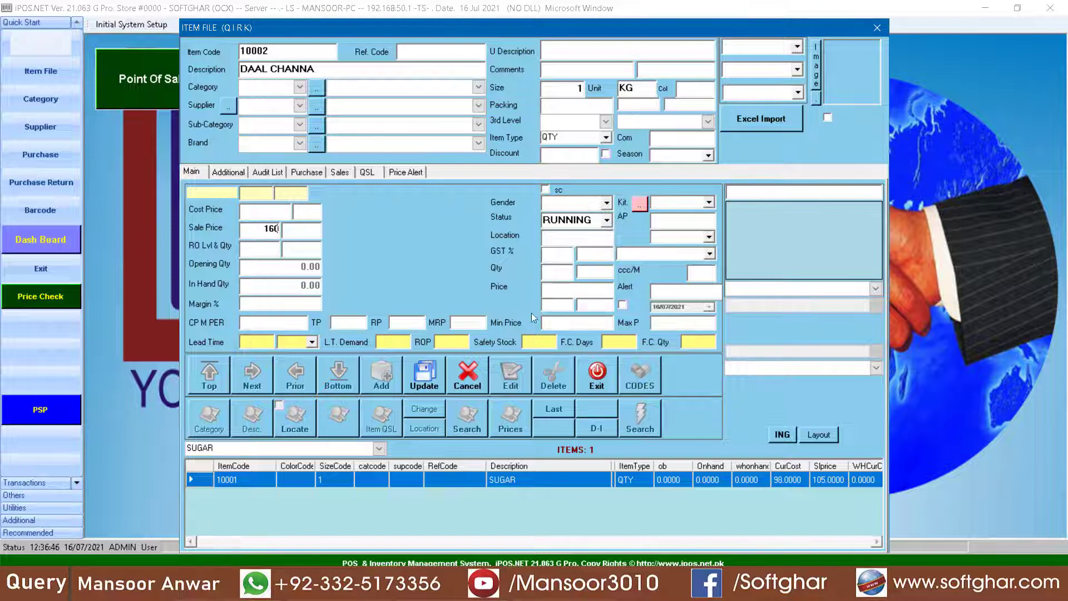
left_click(552, 267)
type("1")
key("Return")
type("150")
left_click(423, 379)
key("Return")
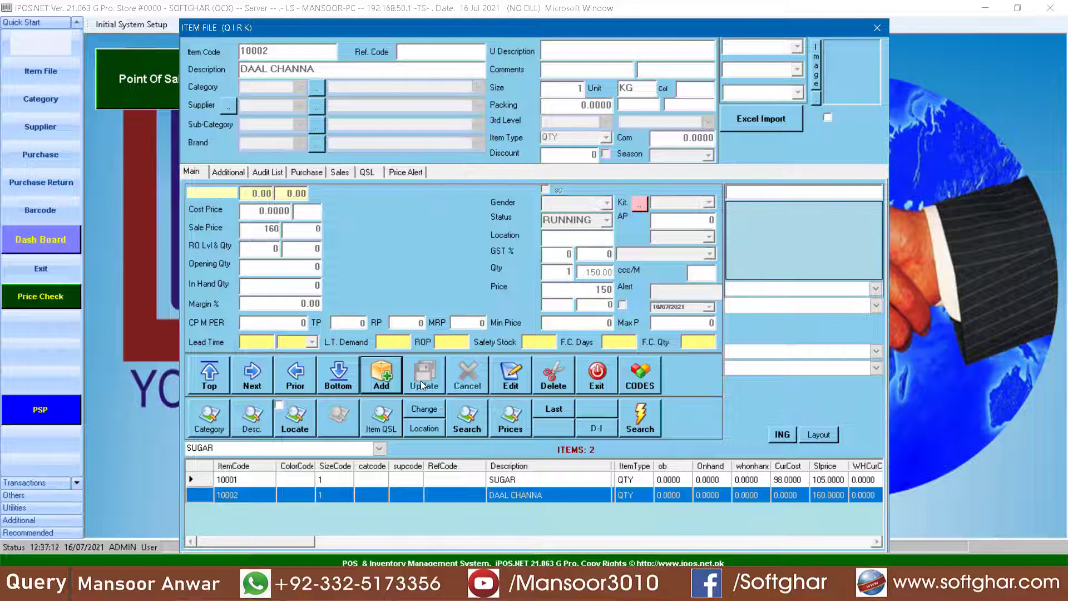
Add a third item with code 10003, description BLACK PEPPER, size 1 and unit GM.
left_click(382, 384)
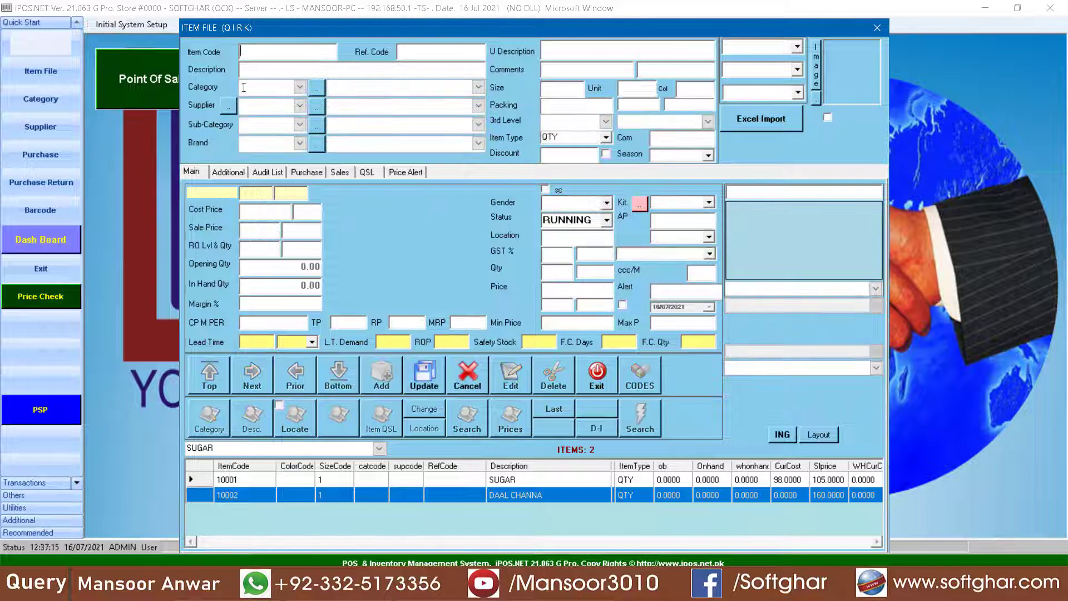
type("10003")
key("Return")
type("BLA")
type("CK PEPPER")
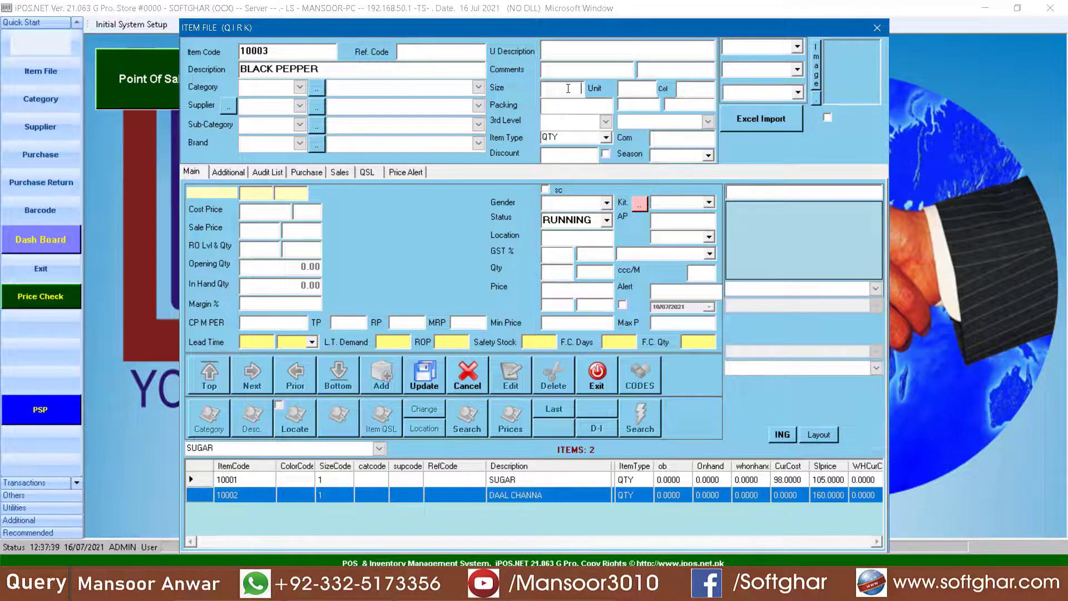
left_click(567, 88)
type("1")
left_click(636, 92)
type("GM")
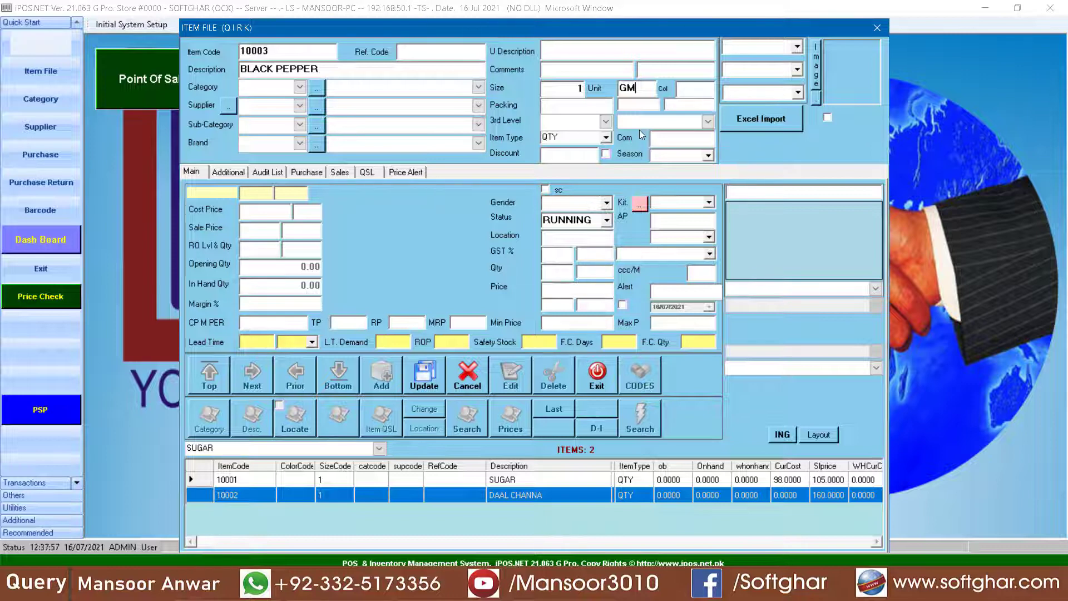
Fill in the black pepper's packing as 1000, with pack cost 1000 and pack sale price 1400.
left_click(579, 108)
type("10001000")
key("Return")
type("1400")
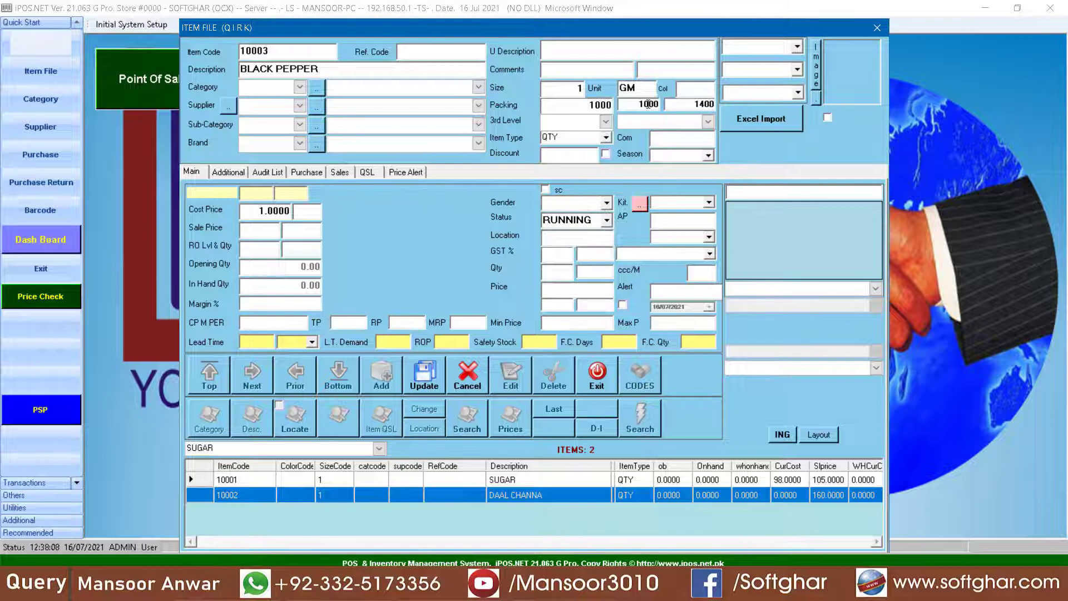
key("Return")
Review the black pepper's packing figures, size, and calculated per-gram cost and sale prices.
left_click(602, 105)
double_click(602, 105)
double_click(644, 104)
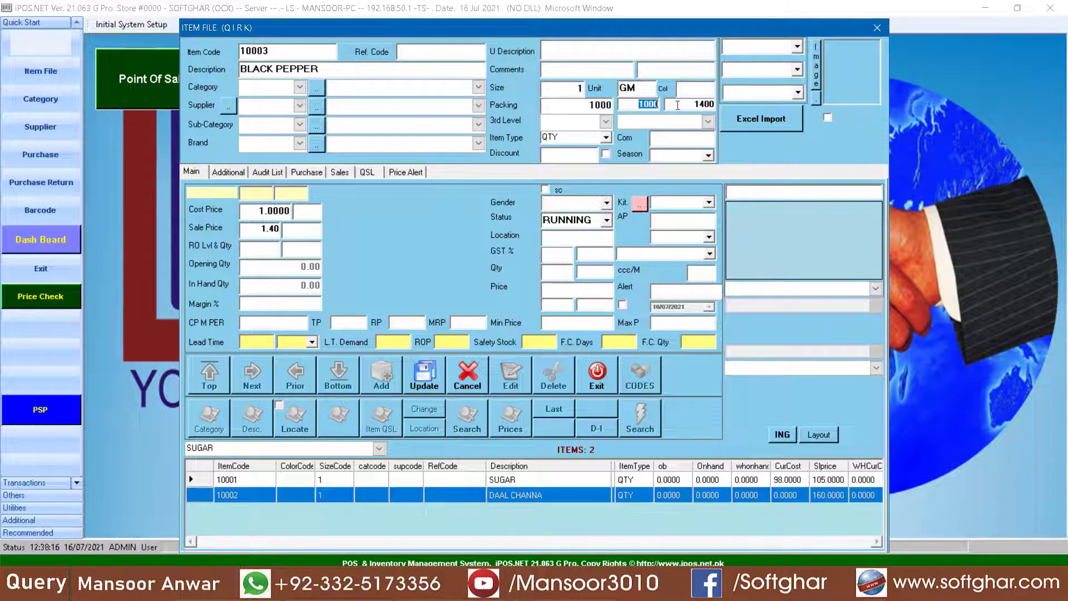
double_click(705, 105)
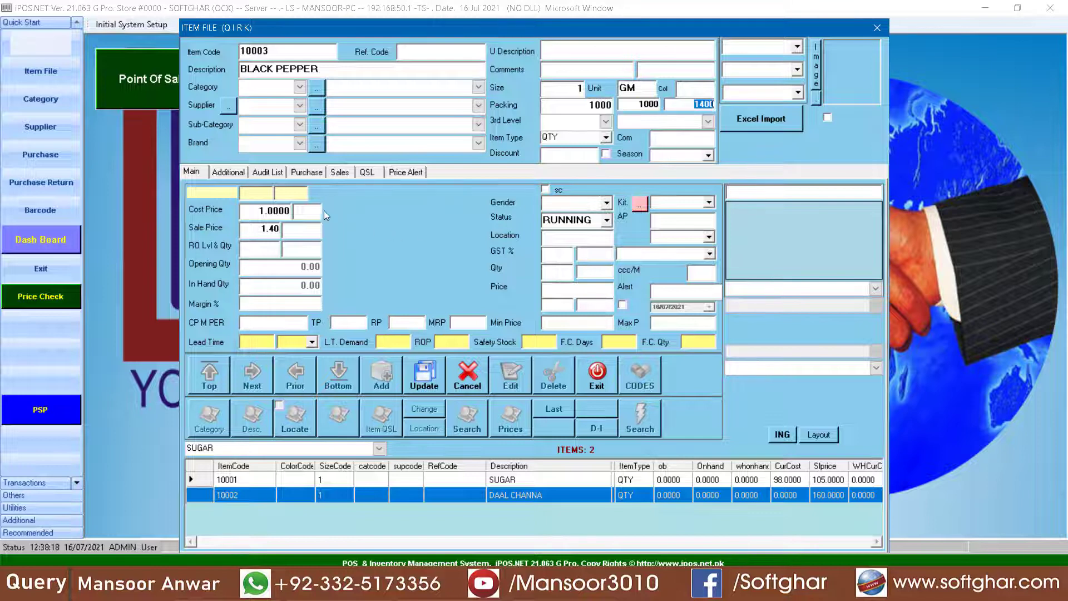
double_click(272, 211)
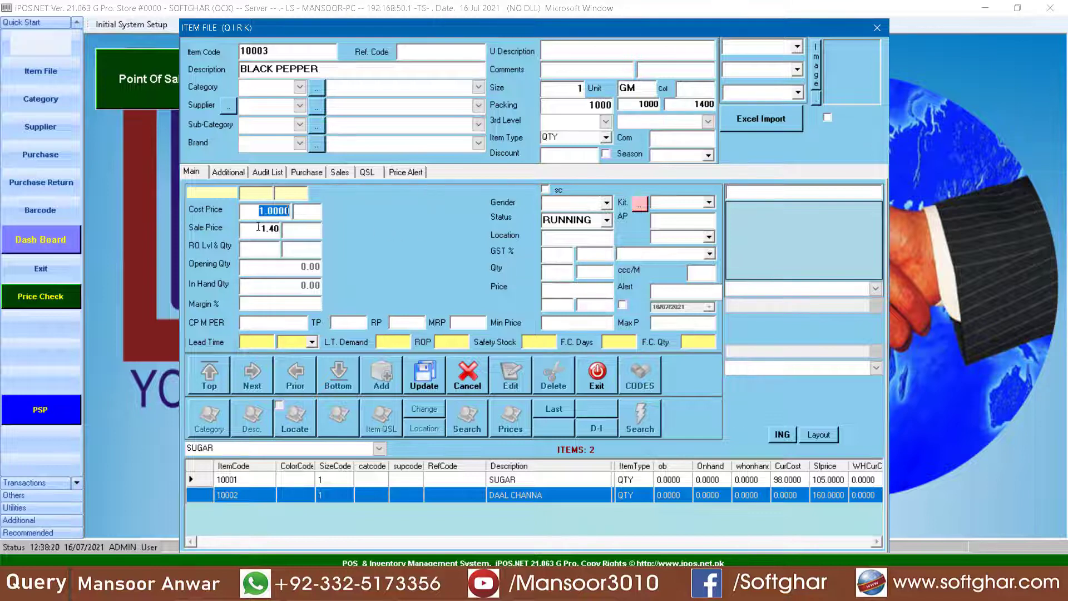
key("Return")
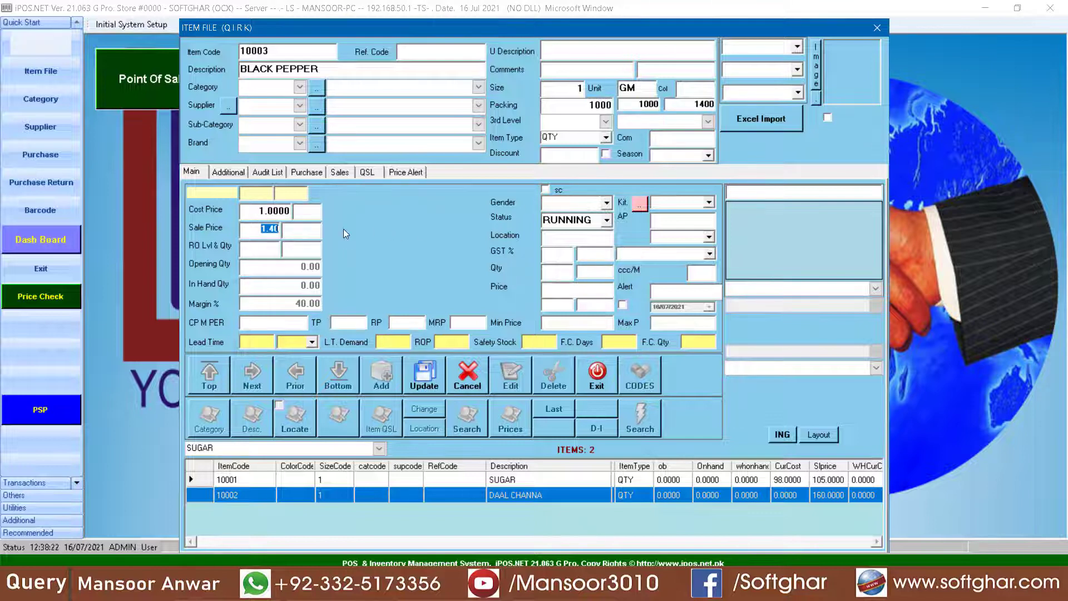
left_click(579, 88)
left_click(250, 210)
key("Return")
Enter the black pepper's special quantity price and save the item record.
left_click(559, 275)
key("Return")
type(".35")
left_click(424, 376)
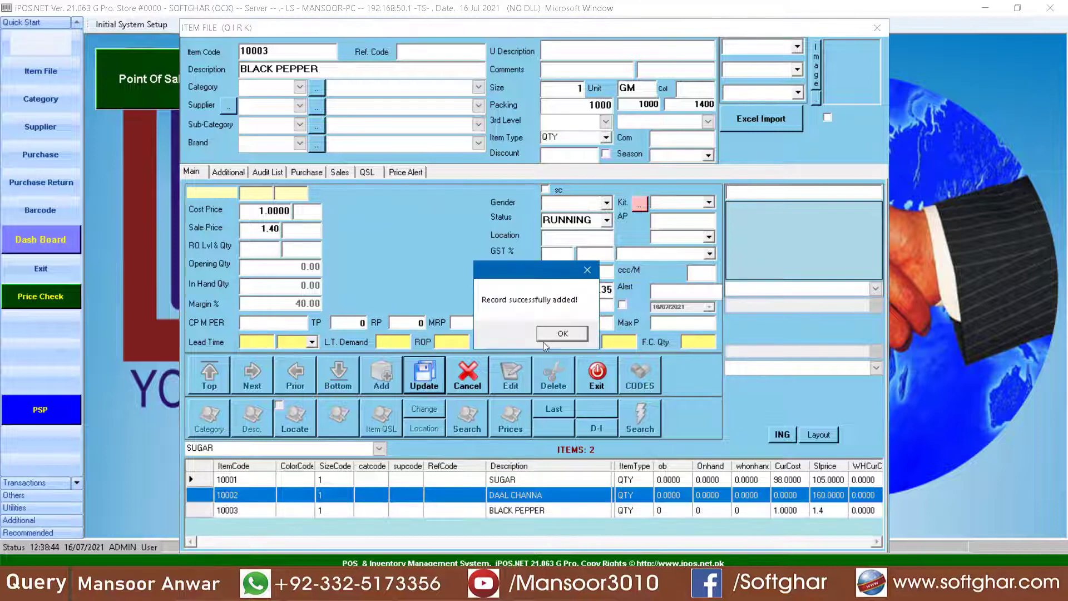
left_click(558, 336)
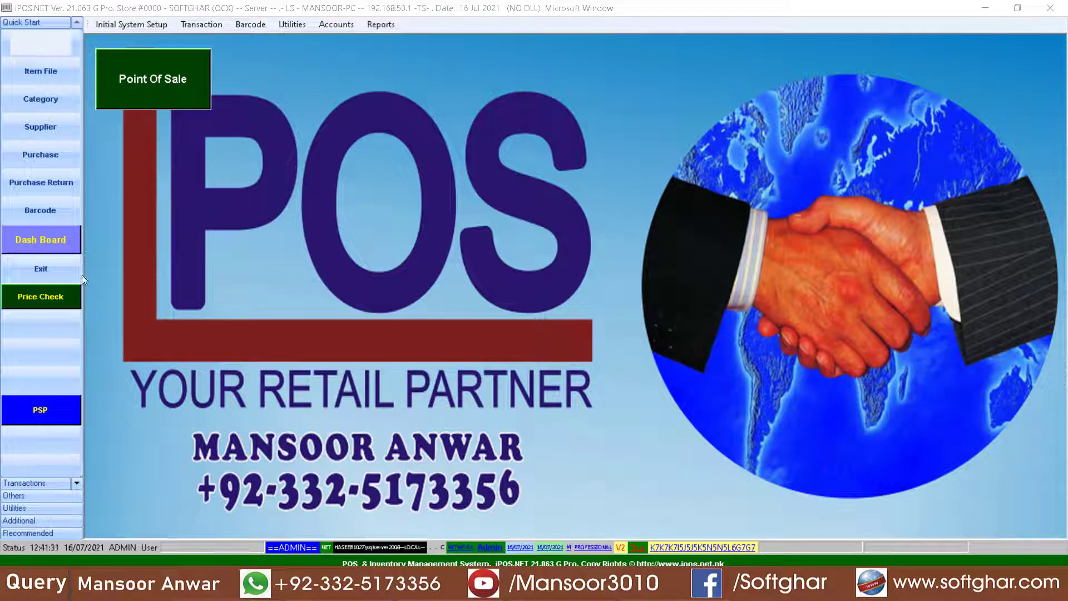
Start a new alphanumeric barcode entry and load item code 10001.
left_click(55, 213)
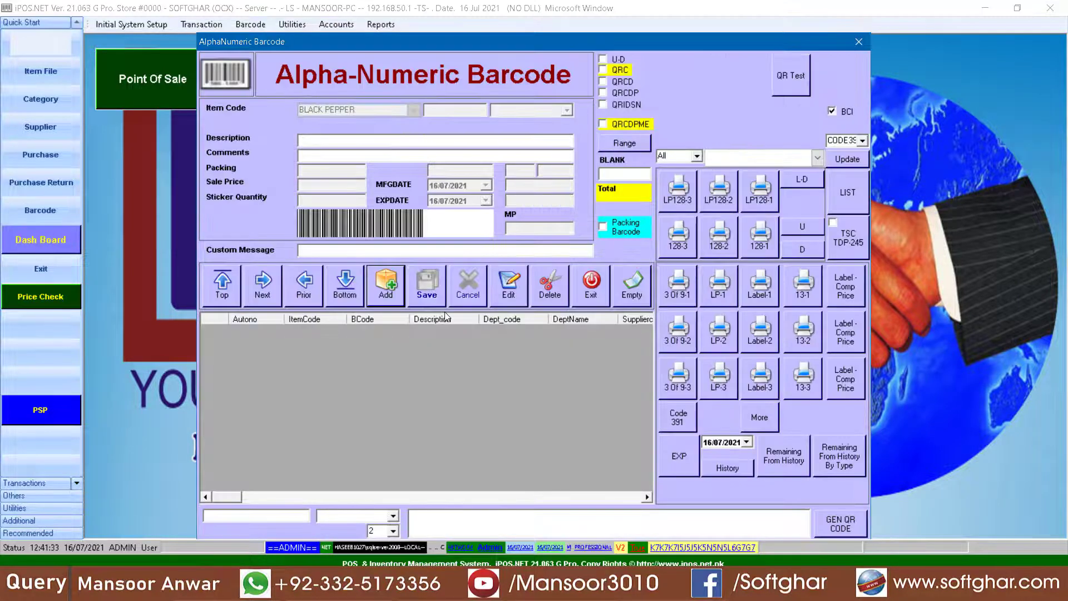
left_click(388, 287)
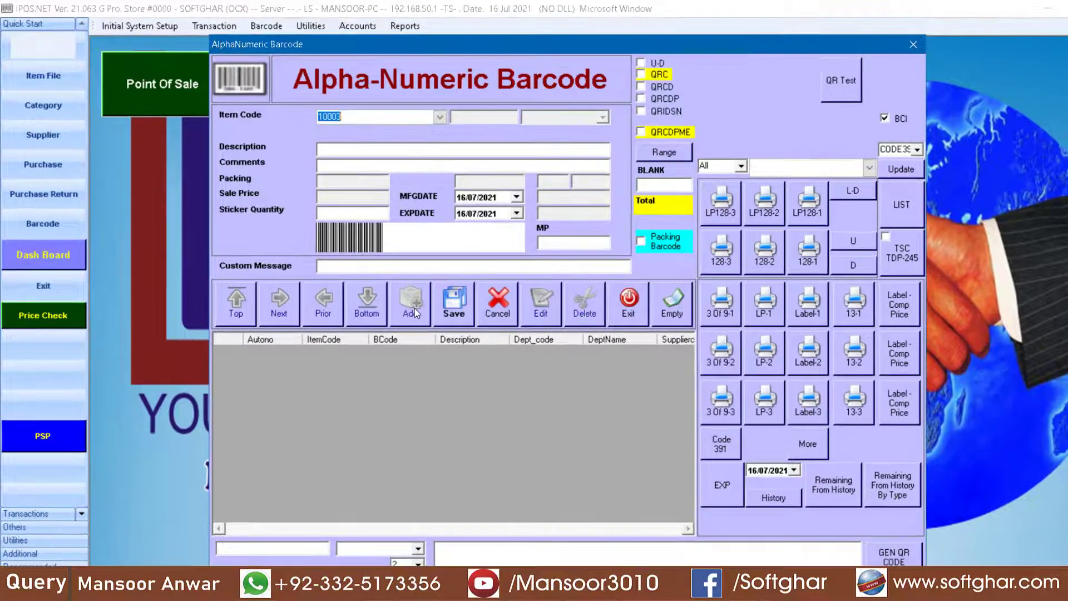
type("1001")
type("10001")
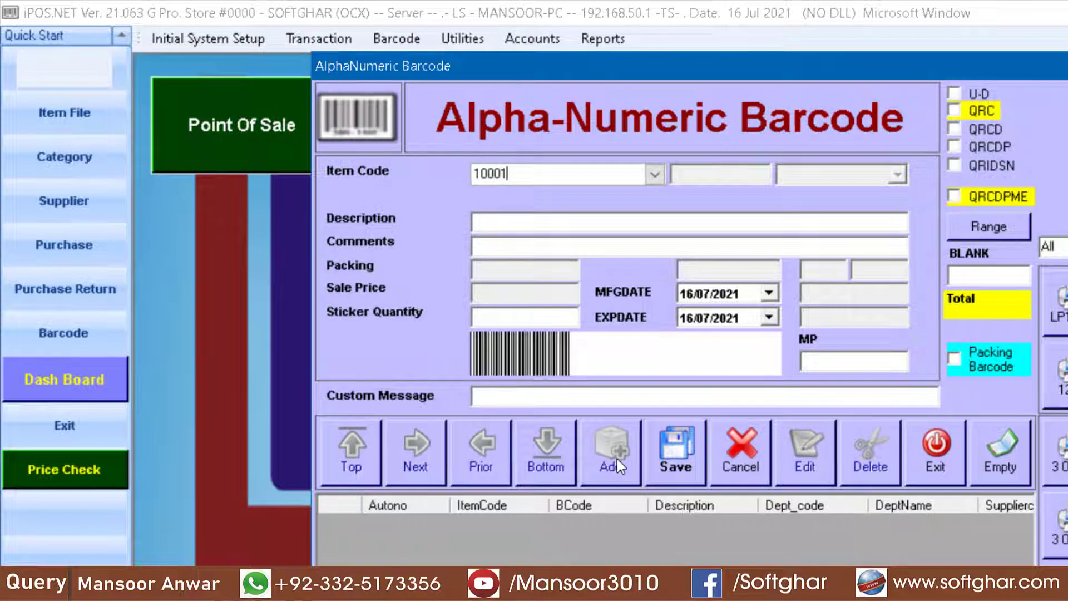
key("Return")
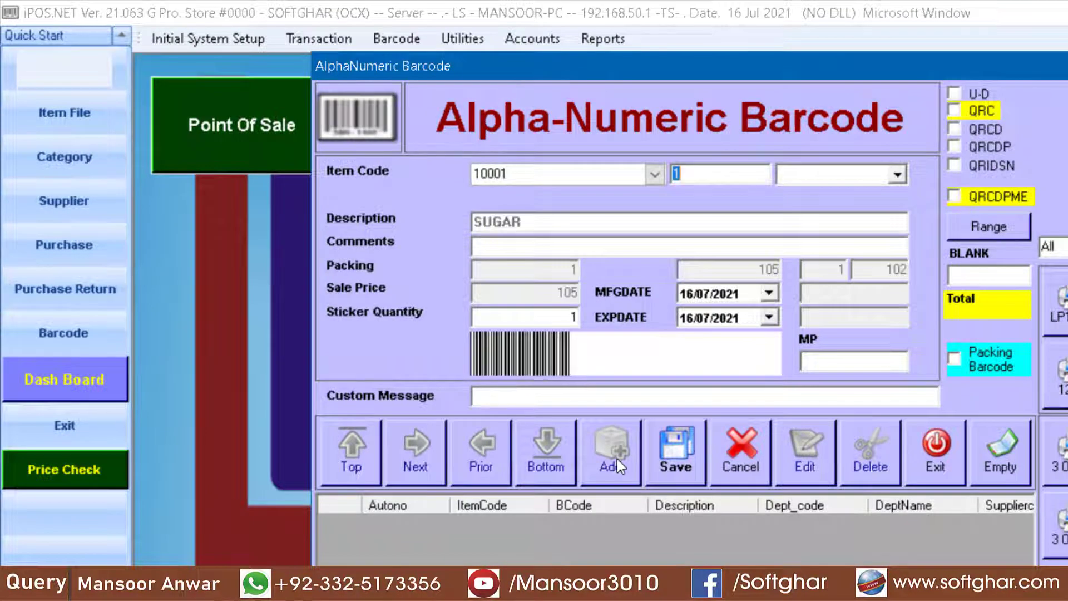
Search for the item by description with /SUGAR and load the matching item 10001.
left_click(528, 172)
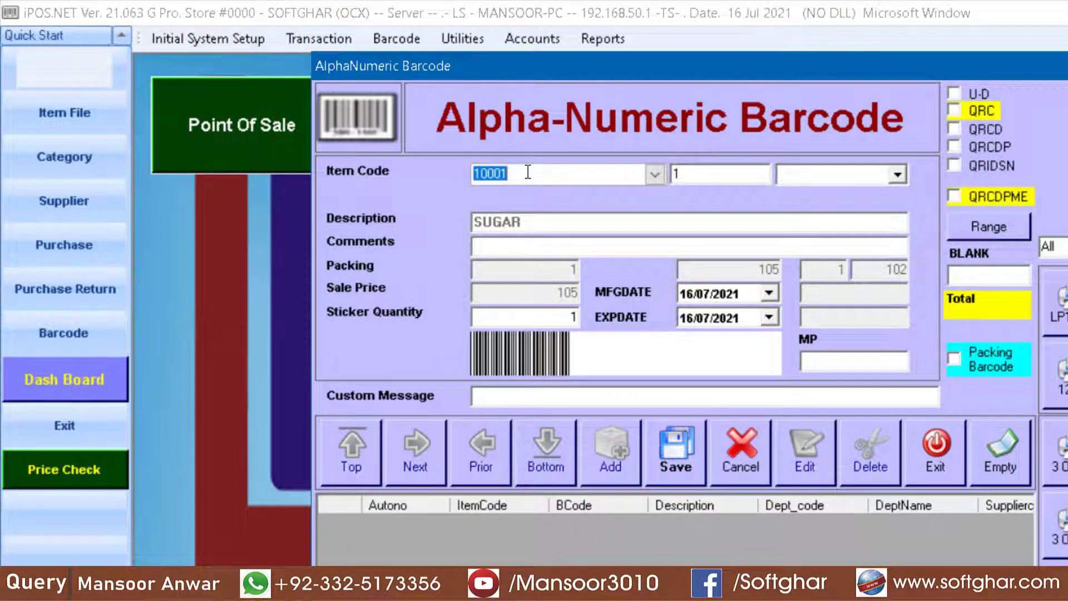
type("/SUGAR")
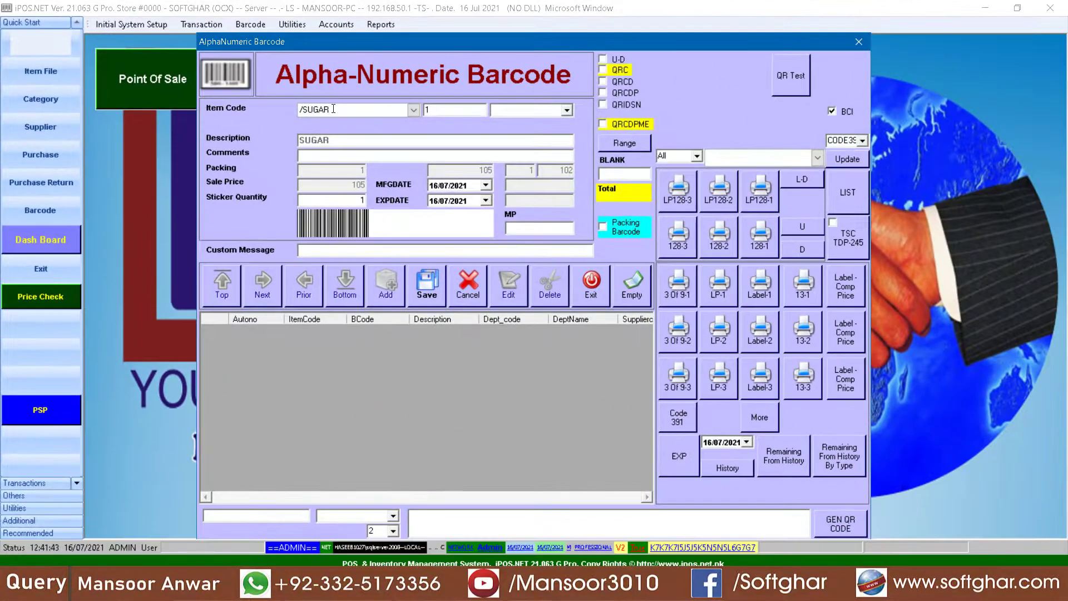
key("Return")
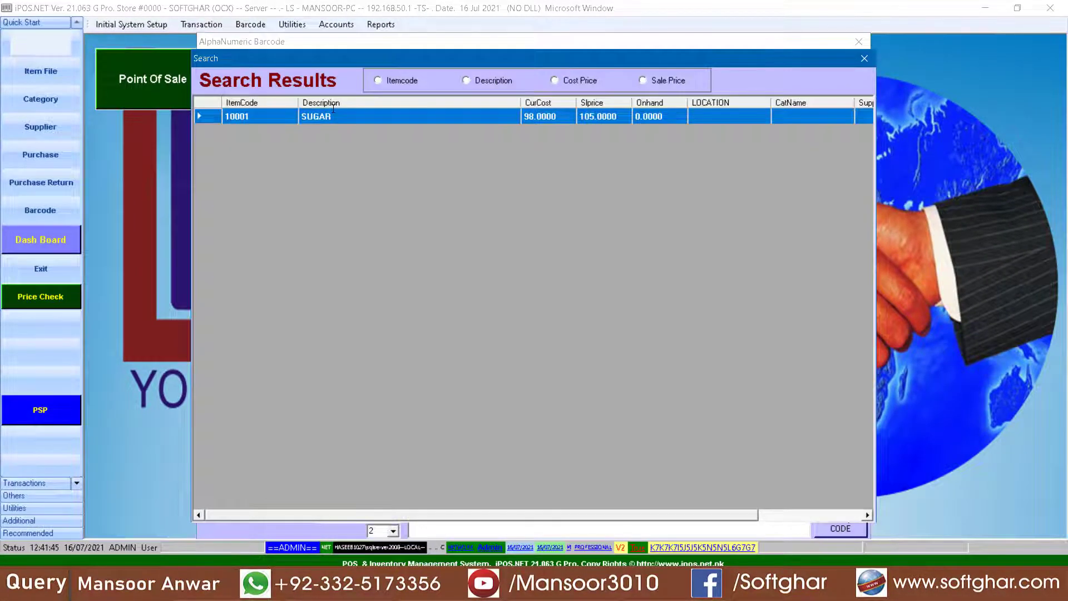
key("Return")
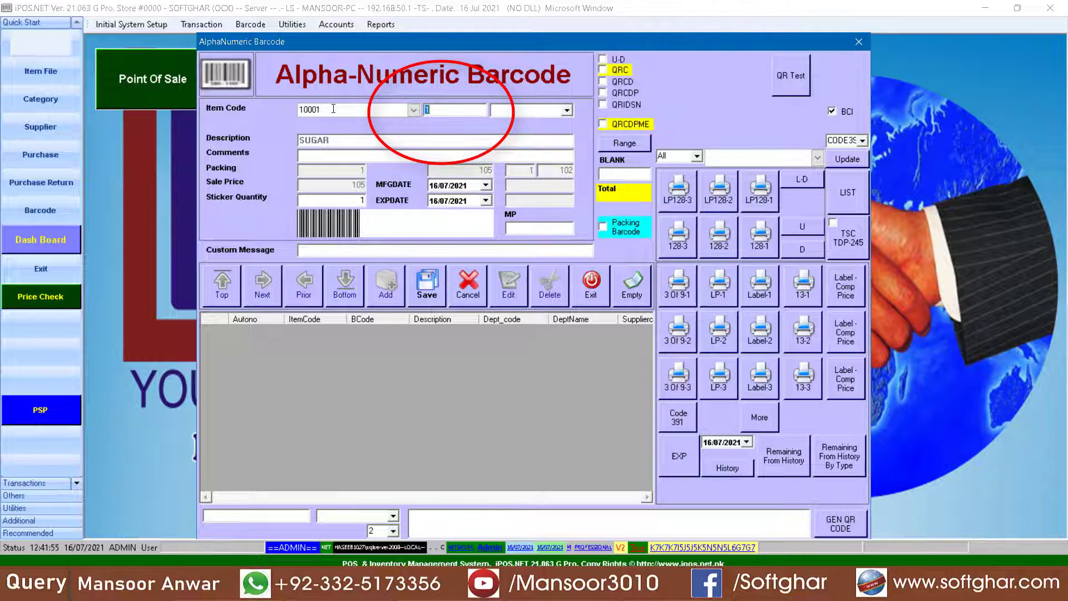
Save the sugar barcode entry with pack quantity 1 and sticker quantity 1.
key("Return")
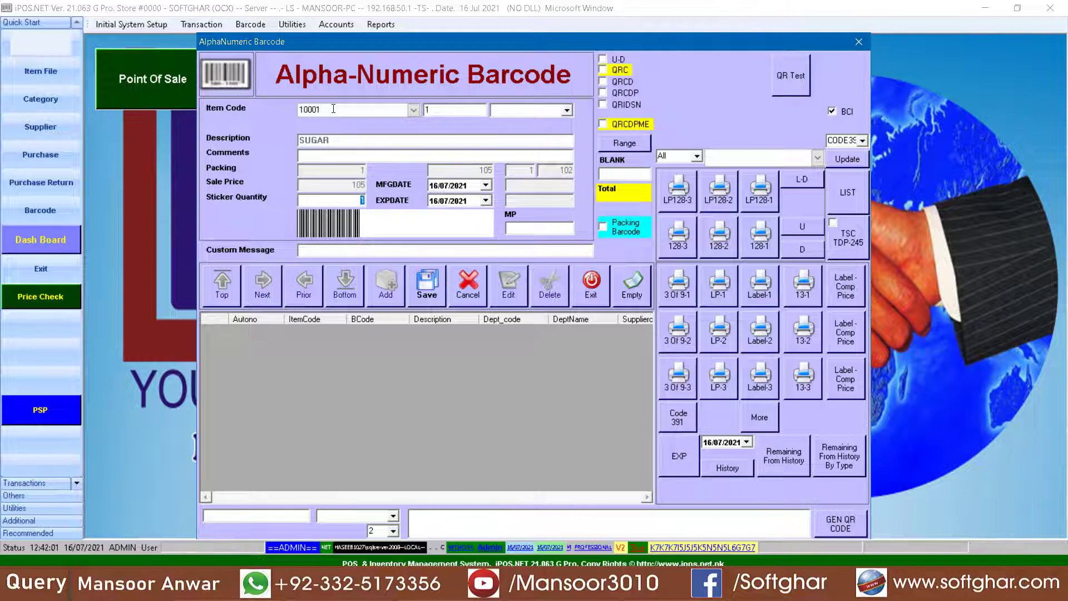
left_click(431, 110)
left_click(347, 200)
key("Return")
key("Return")
key("Return")
key("Return")
key("Return")
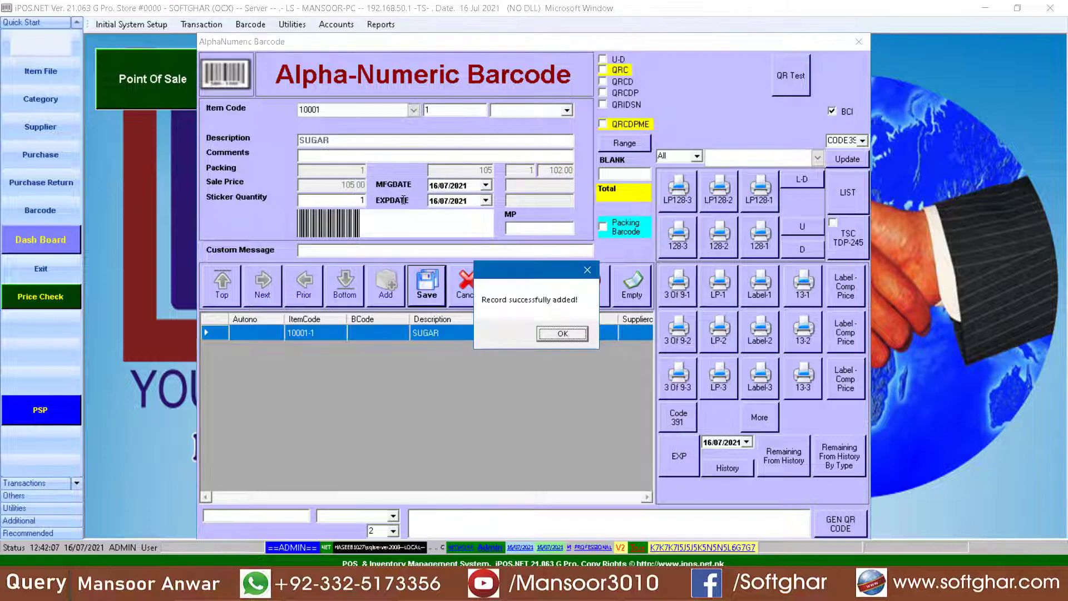
key("Return")
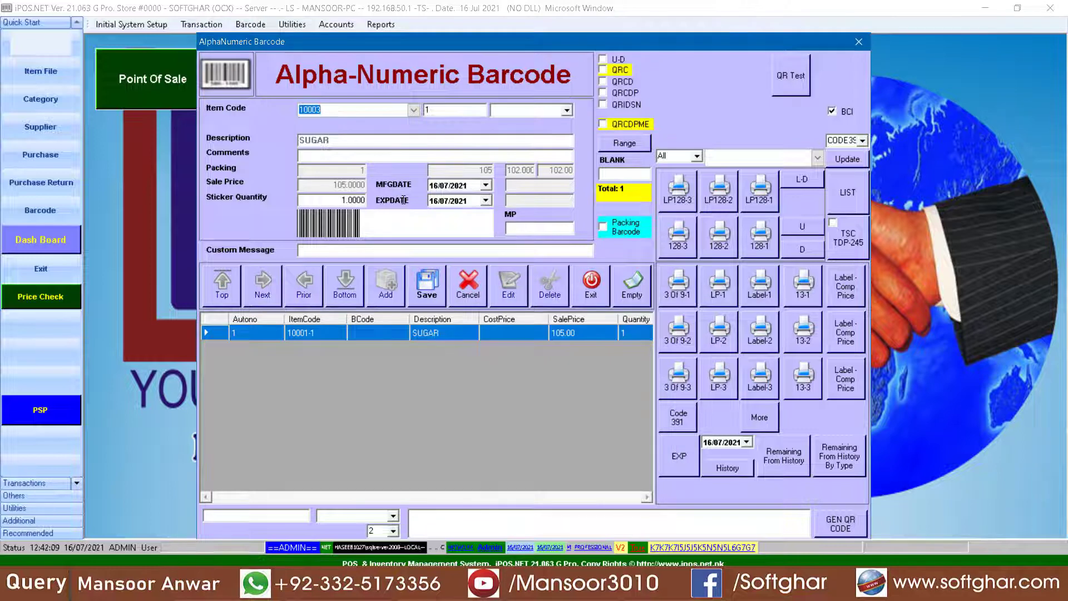
Add a barcode entry for item 10001 with pack quantity 2 and one sticker.
type("10001")
key("Return")
type("2")
key("Return")
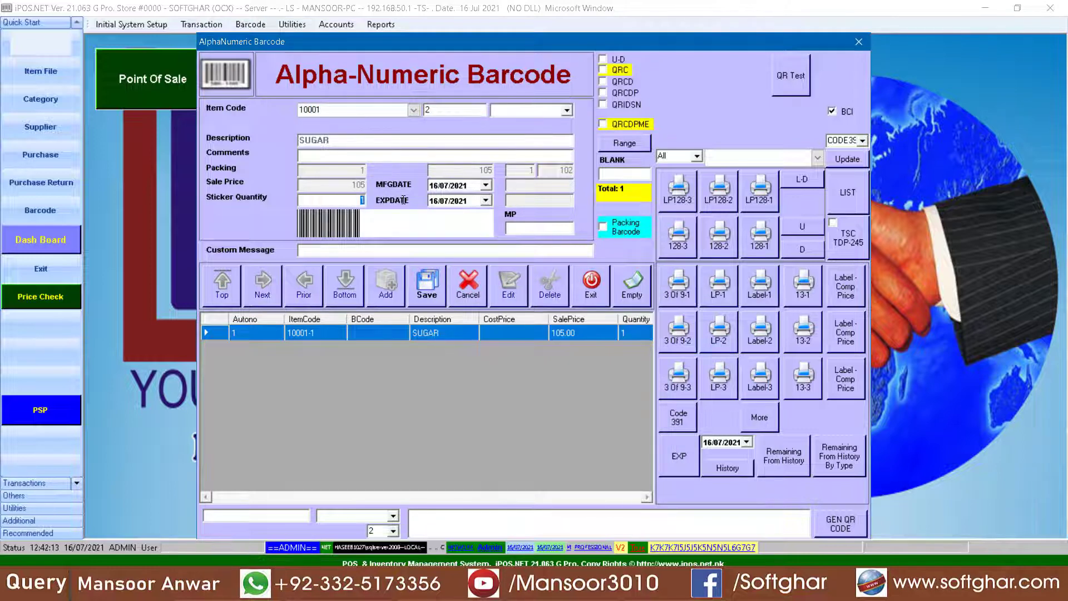
key("Return")
key("Return")
key("Return")
key("Return")
key("Return")
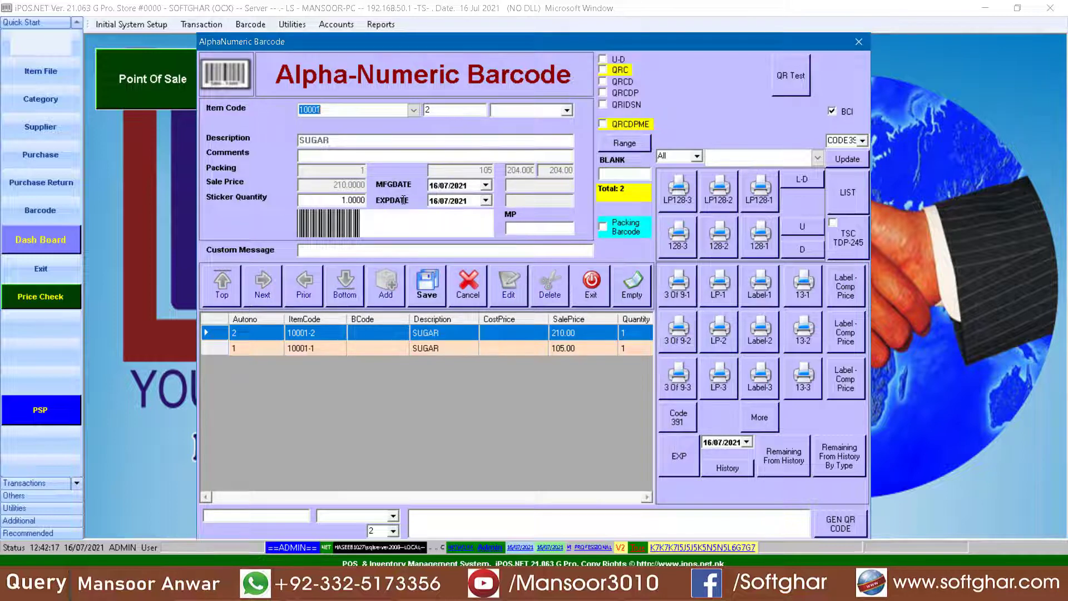
Add a barcode entry for item 10001 with pack quantity 5 and one sticker.
type("10001")
key("Return")
type("5")
key("Return")
key("Return")
key("Return")
key("Return")
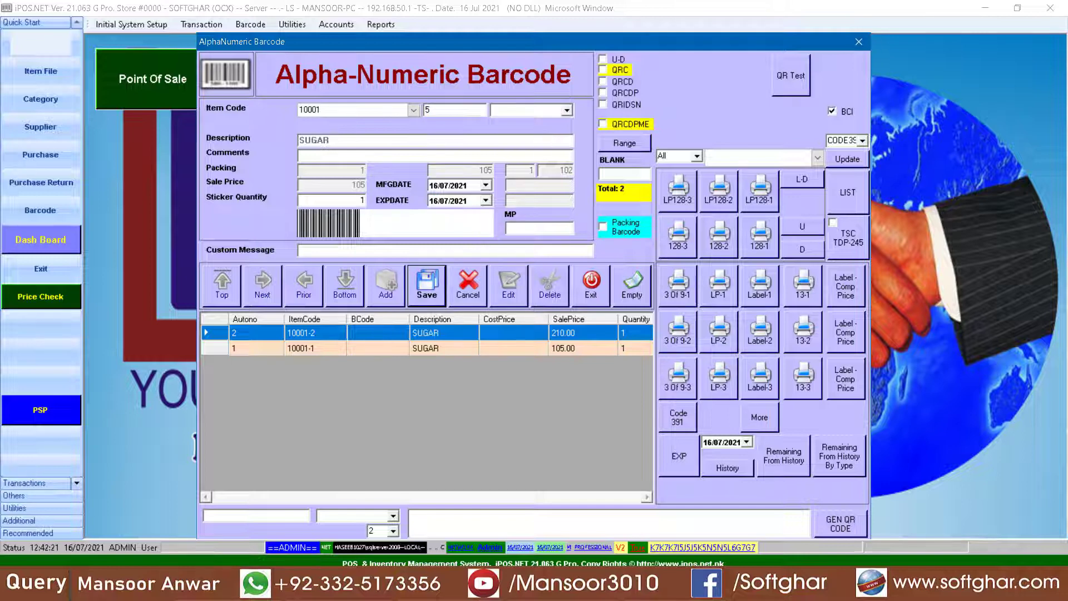
key("Return")
key("Return")
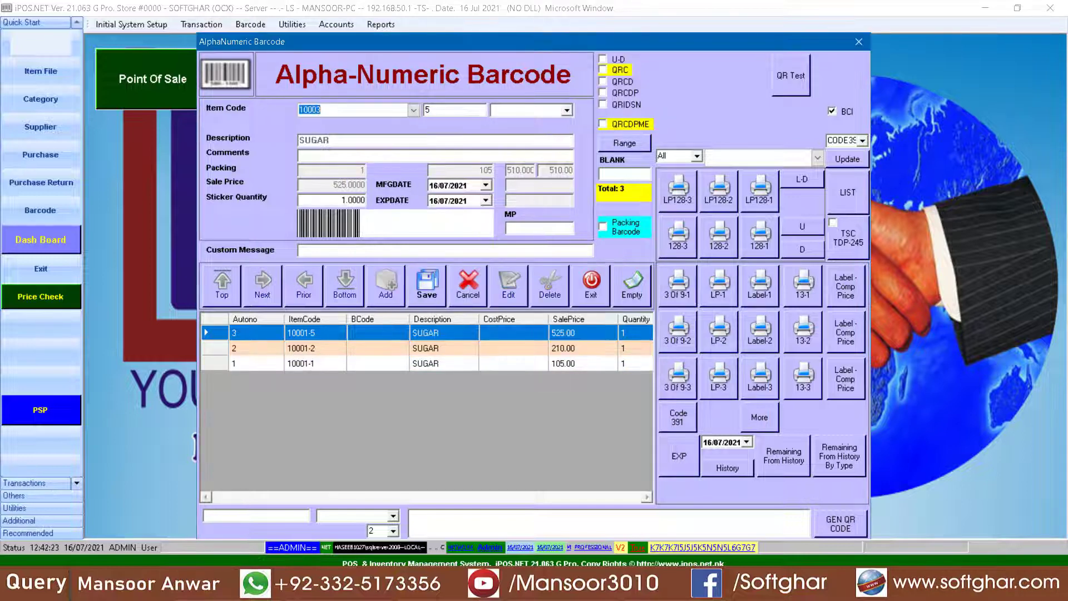
Add a barcode entry for item 10002, DAAL CHANNA, with pack quantity 0.5 and one sticker.
key("Down")
key("Return")
type("0.5")
key("Return")
key("Return")
key("Return")
key("Return")
key("Return")
key("Return")
key("Return")
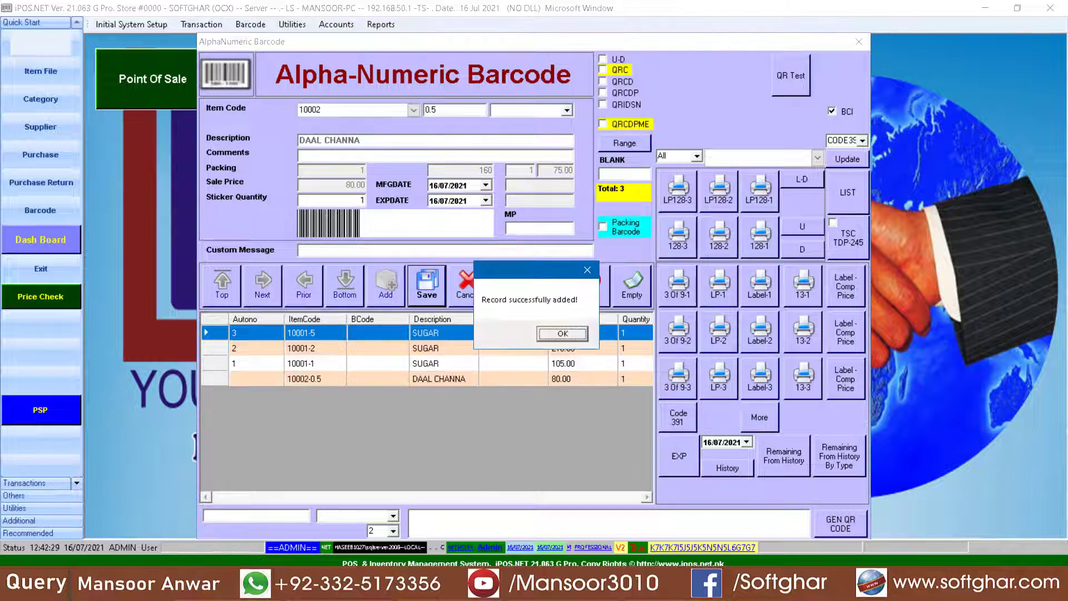
Add a barcode entry for item 10002, DAAL CHANNA, with pack quantity 1 and one sticker.
key("Up")
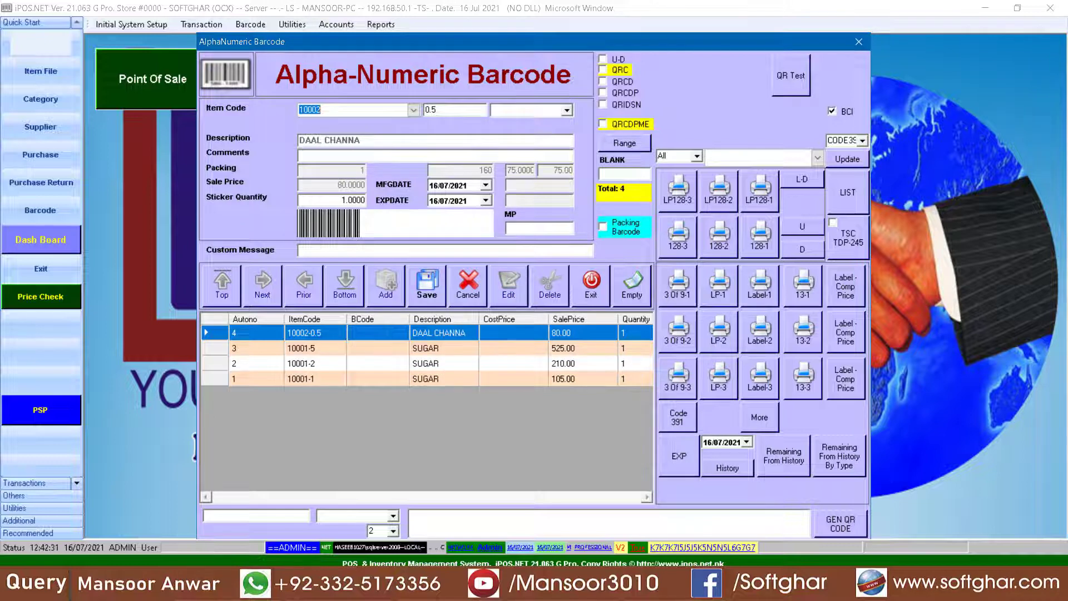
key("Return")
key("Return")
key("Return")
key("Return")
key("Return")
key("Return")
key("Return")
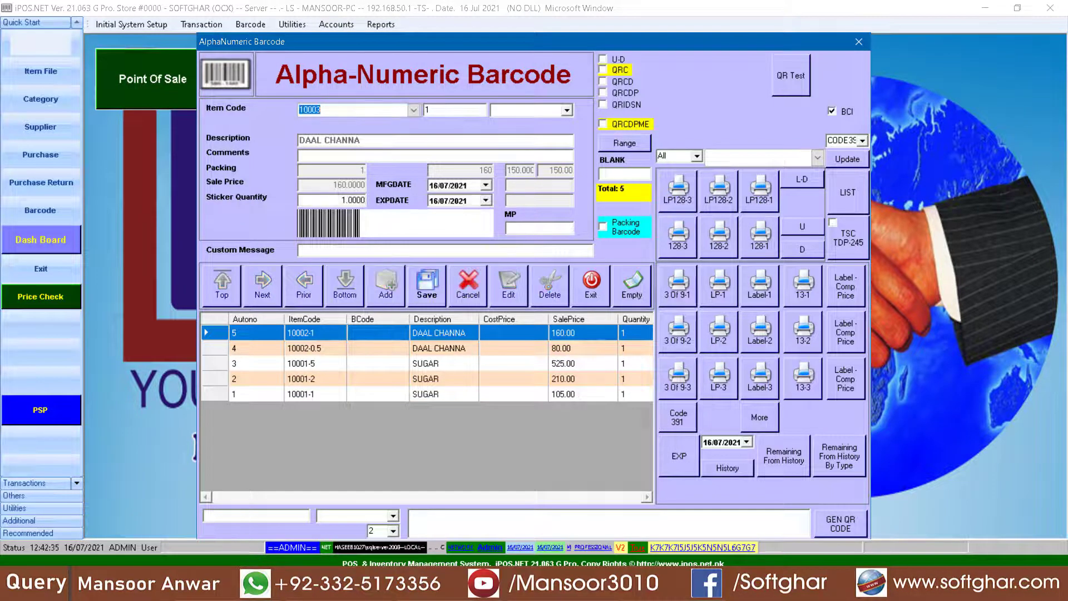
Add a barcode entry for item 10003, BLACK PEPPER, with pack quantity 100 and one sticker.
key("Return")
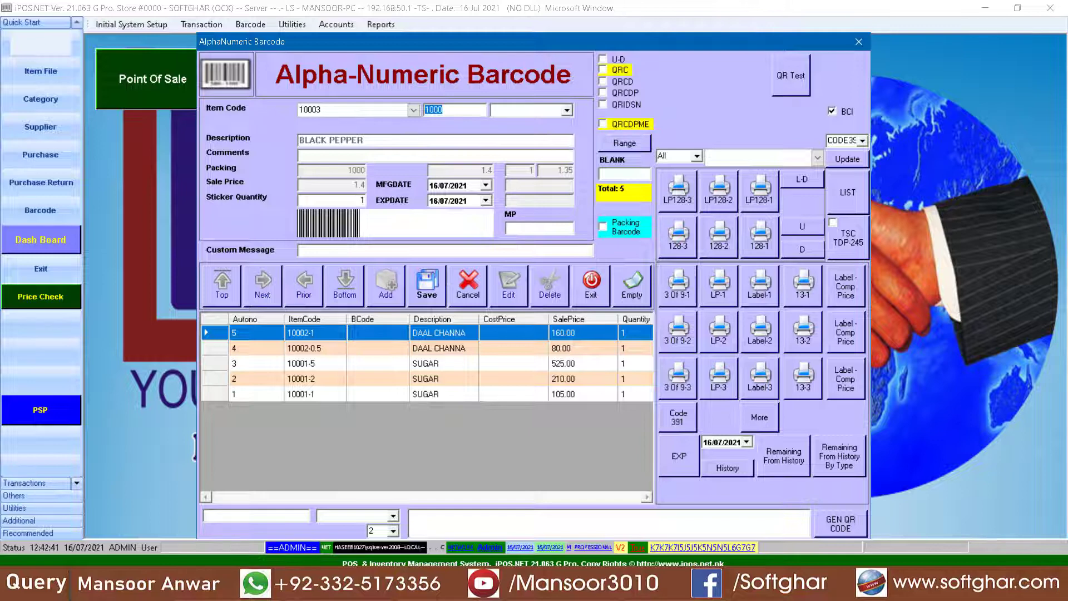
type("100")
key("Return")
key("Return")
key("Return")
key("Return")
key("Return")
key("Return")
key("Return")
Add a barcode entry for item 10003, BLACK PEPPER, with pack quantity 200 and one sticker.
key("Return")
type("200")
key("Return")
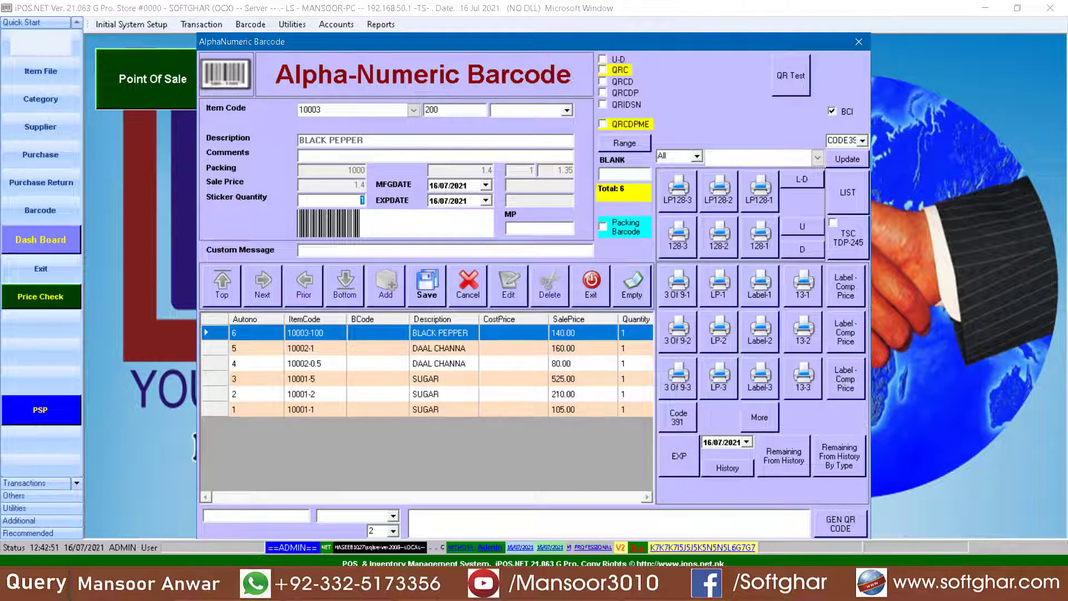
key("Return")
key("Return")
key("Return")
key("Return")
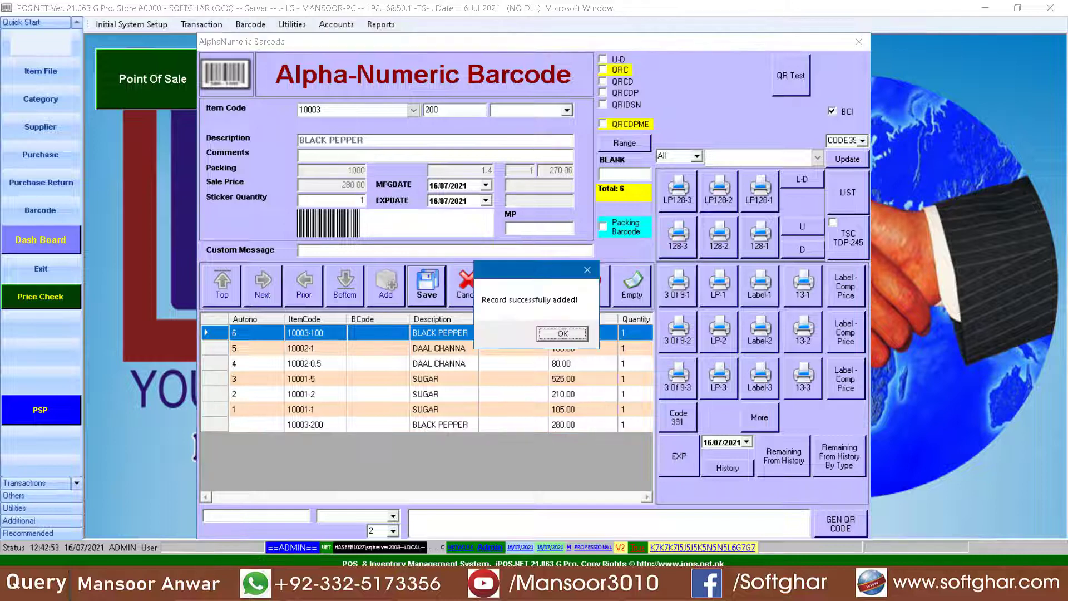
key("Return")
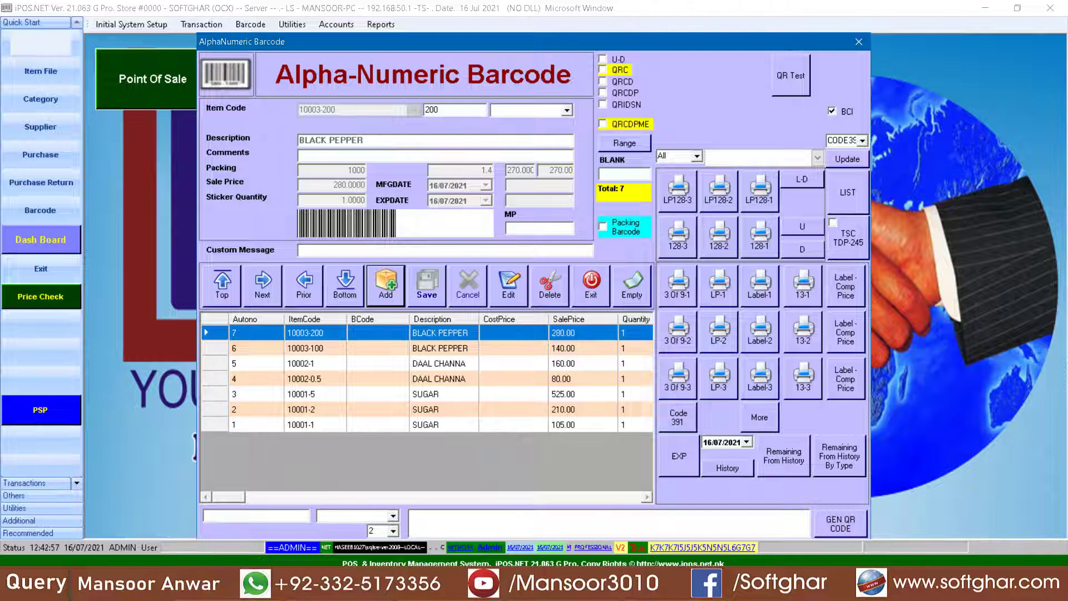
left_click(384, 284)
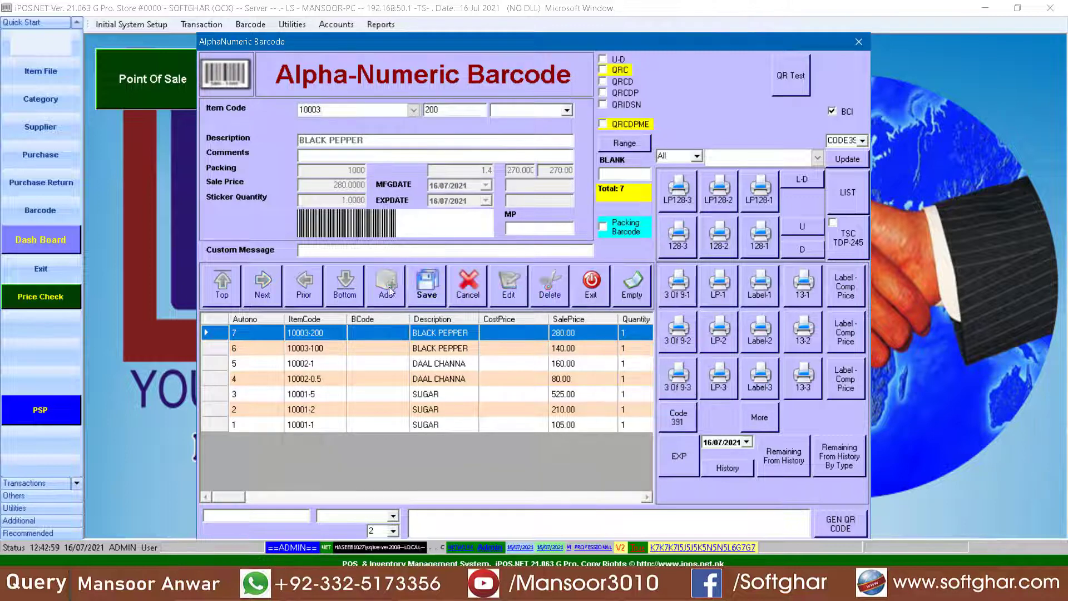
key("Return")
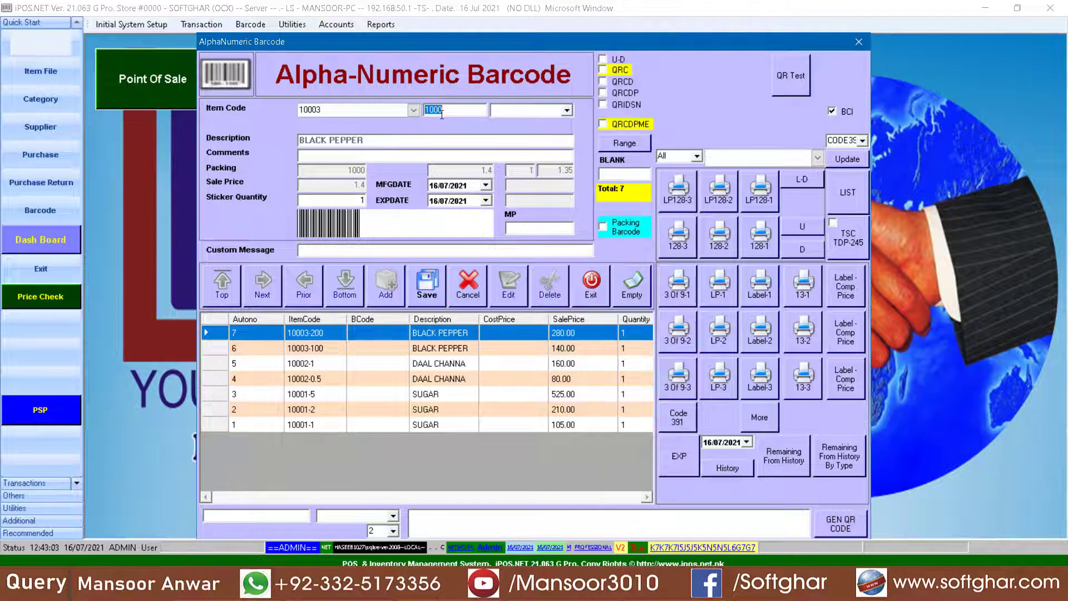
left_click(585, 284)
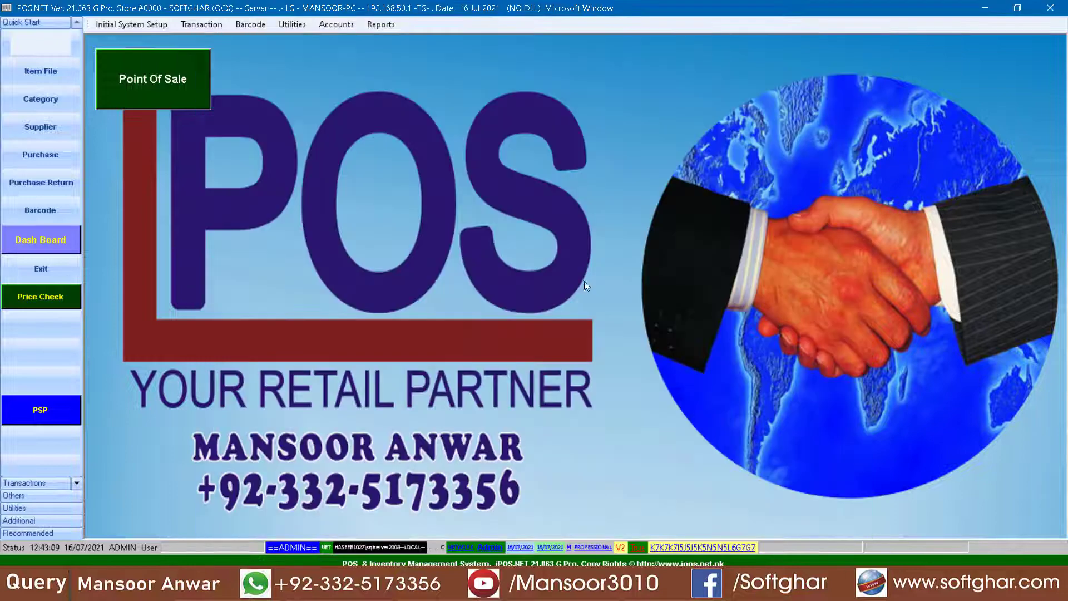
Set the packing of item 10003, BLACK PEPPER, to 1 in the item file and save the change.
left_click(21, 66)
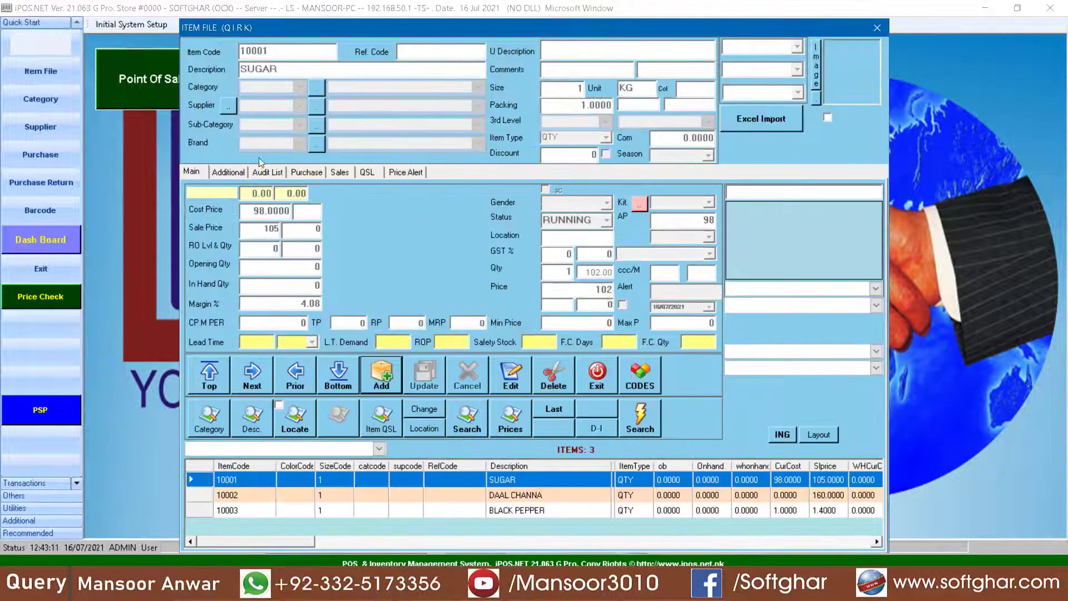
left_click(289, 512)
left_click(299, 496)
left_click(298, 509)
left_click(510, 376)
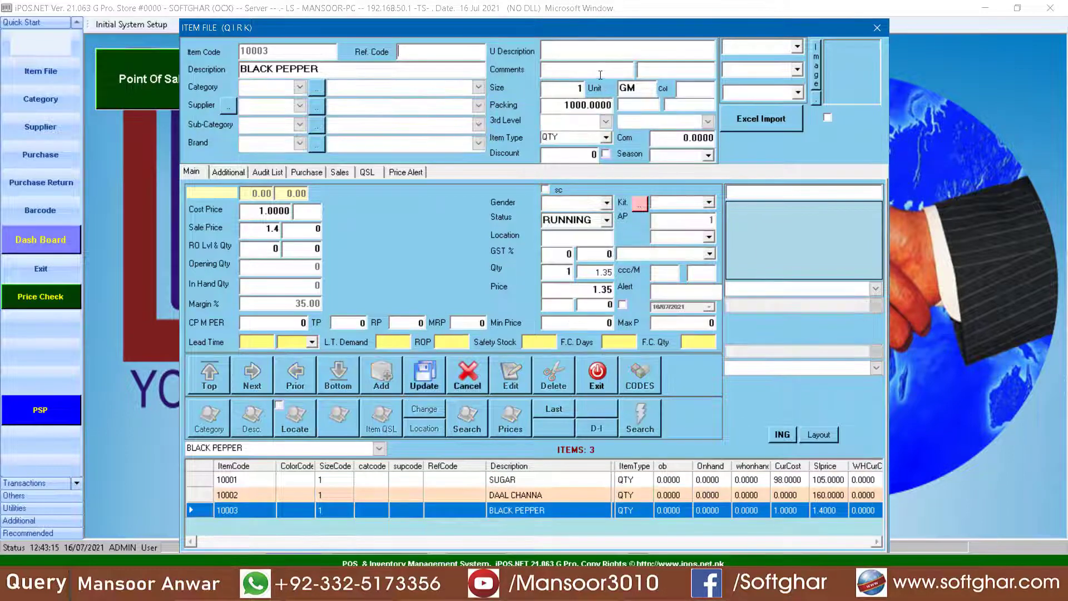
left_click(556, 104)
key("Delete")
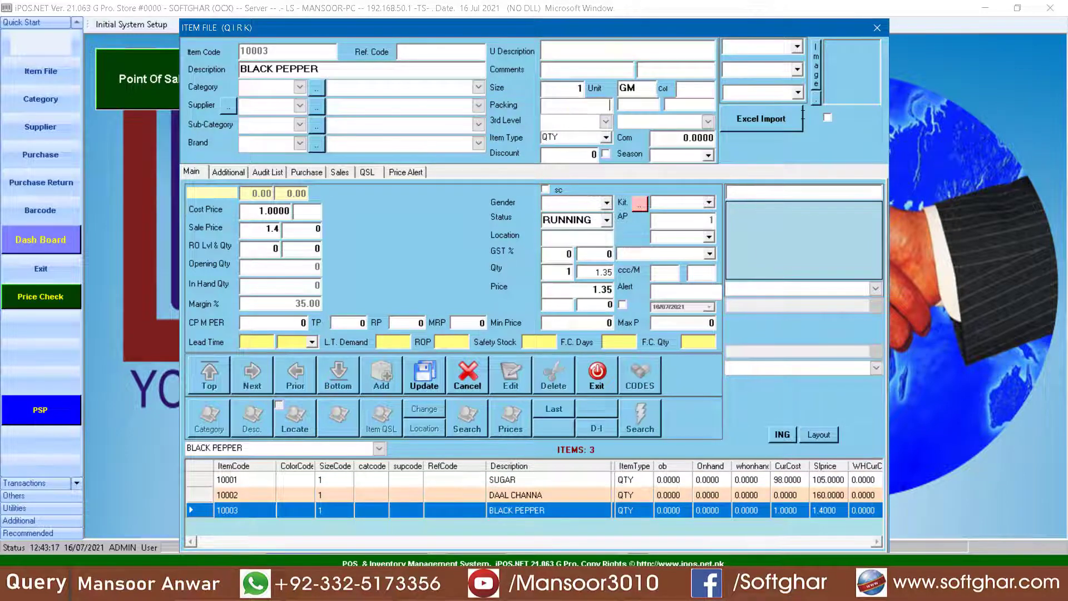
left_click(450, 385)
left_click(639, 376)
Add a barcode entry for item 10003, BLACK PEPPER, with pack quantity 400 and one sticker.
left_click(384, 294)
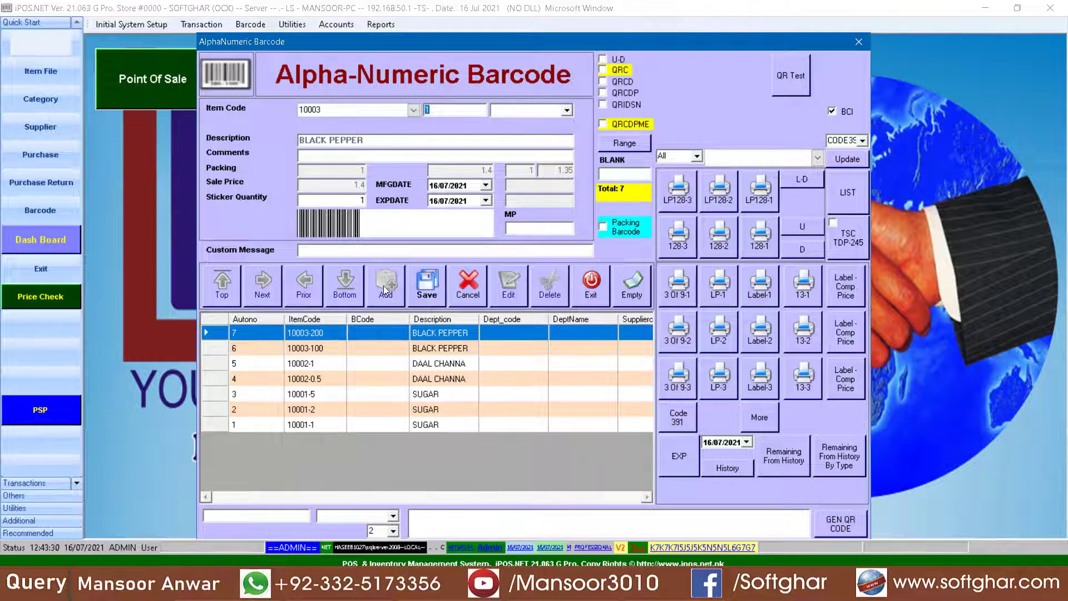
type("400")
key("Return")
key("Return")
key("Return")
key("Return")
key("Return")
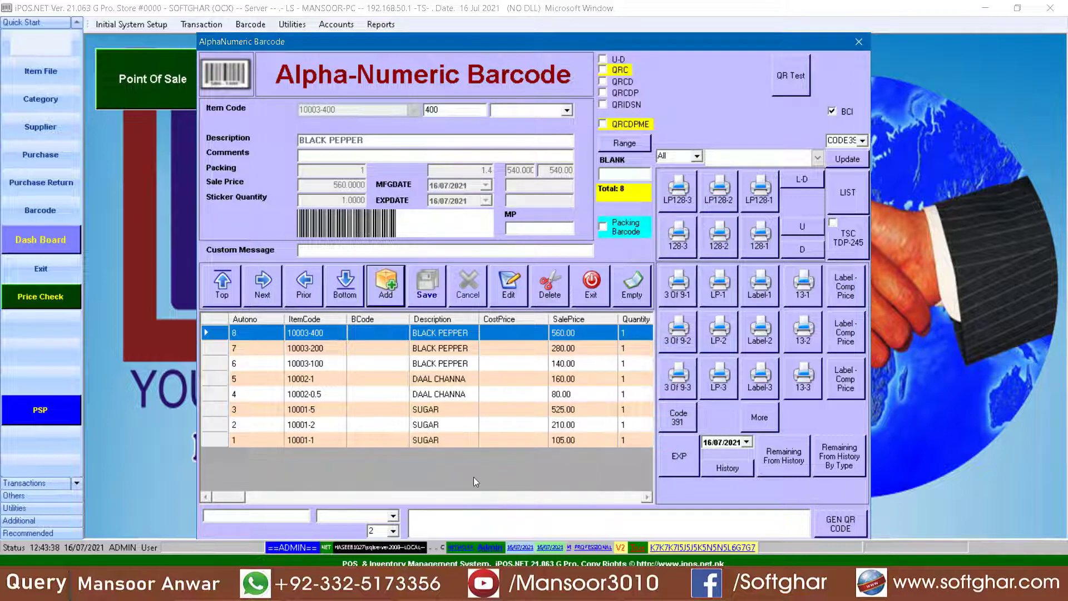
Review the saved SUGAR and BLACK PEPPER entries in the barcode list.
left_click(428, 424)
mouse_move(429, 412)
left_mouse_down()
mouse_move(440, 332)
mouse_move(434, 423)
left_mouse_up()
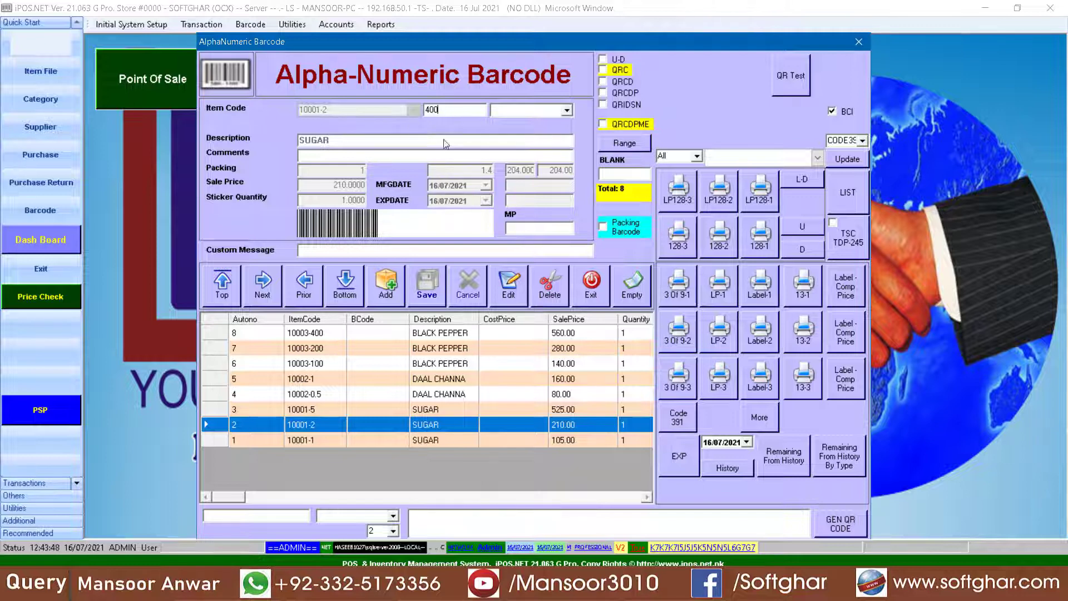
left_click_drag(437, 432, 445, 338)
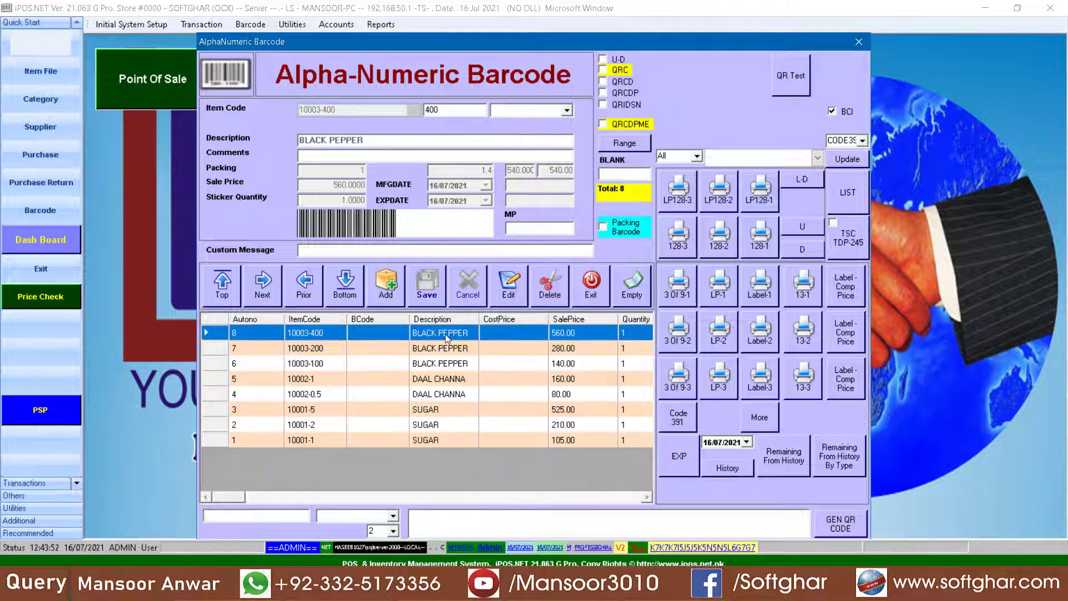
left_click(444, 349)
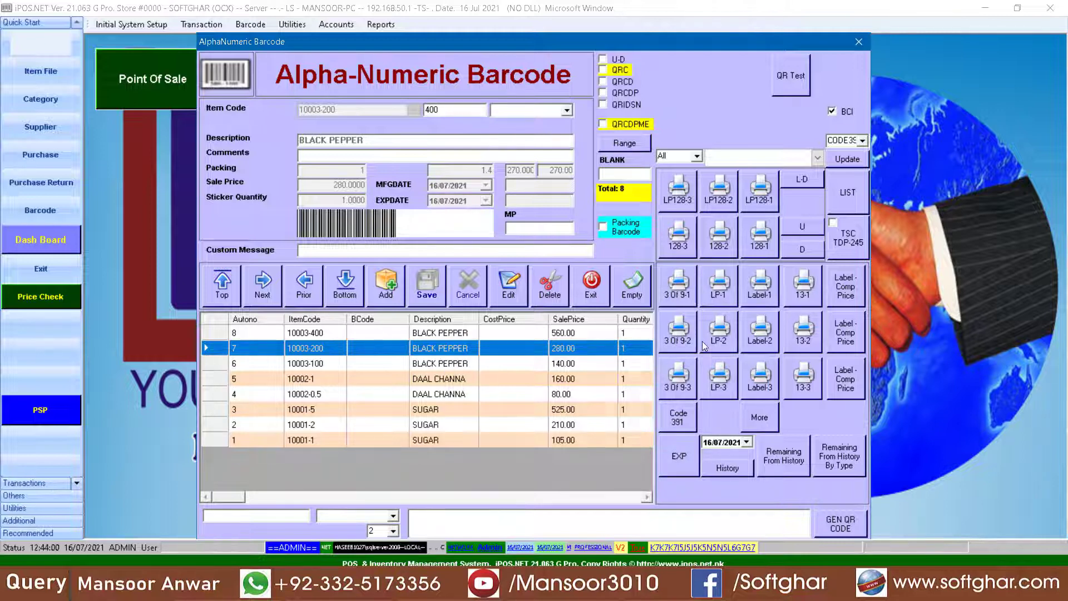
Preview the barcode labels in the 3 Of 9-1 format for the TSC TDP-245 Plus printer.
left_click(677, 294)
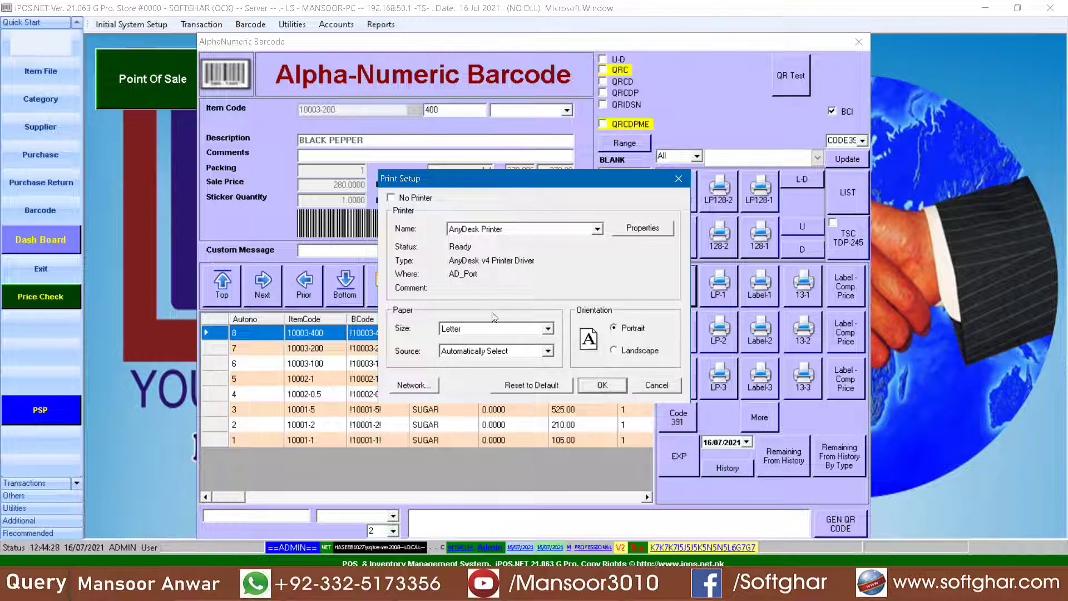
left_click(541, 229)
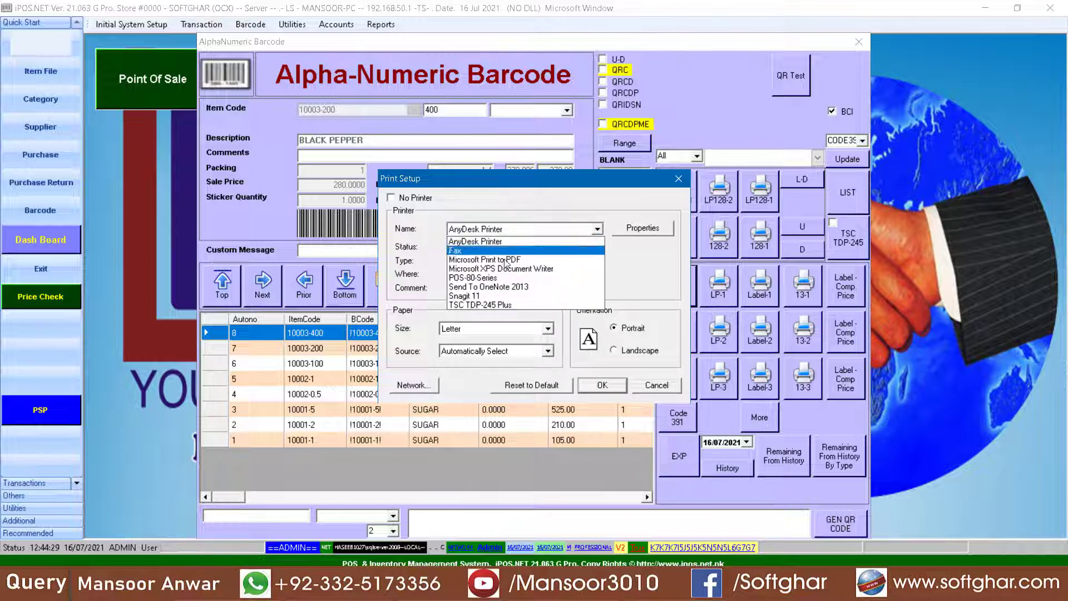
left_click(490, 305)
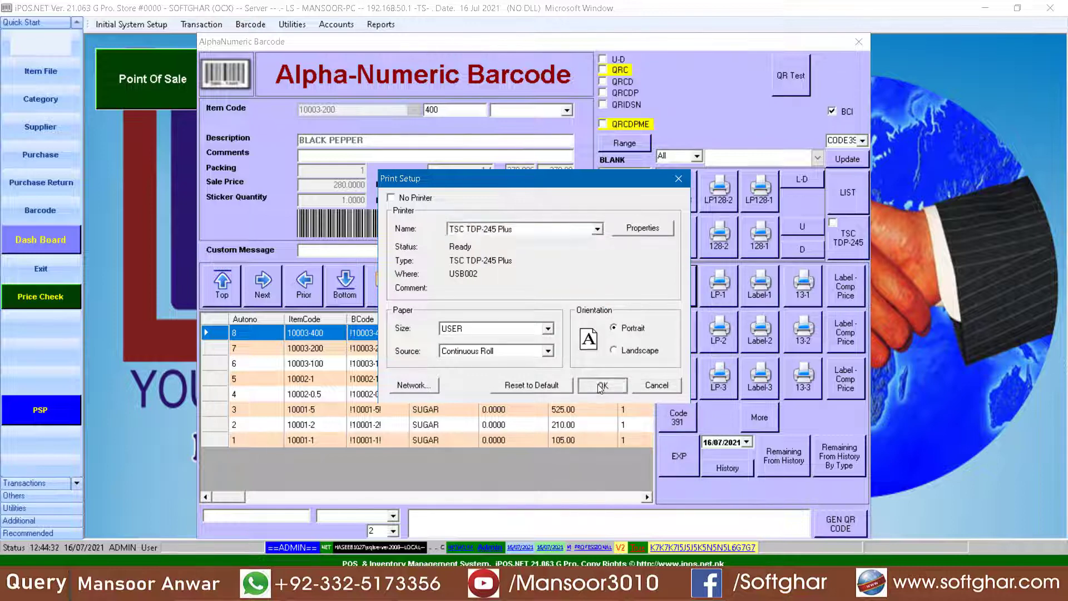
left_click(601, 386)
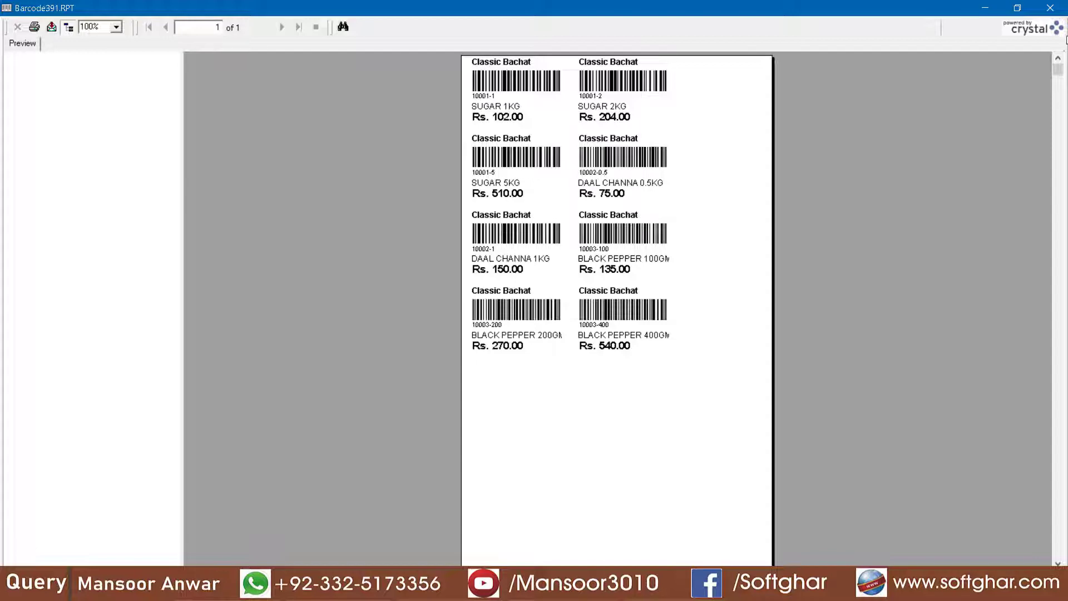
Close the label preview and generate it again in the 3 Of 9-1 format for the AnyDesk Printer on Letter paper.
left_click(1054, 14)
left_click(677, 295)
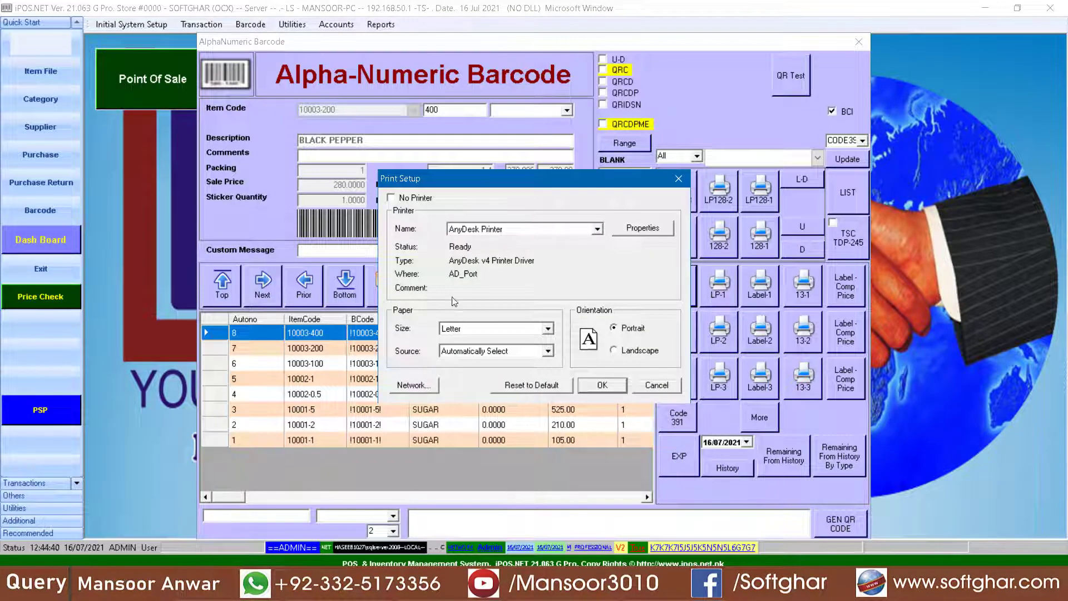
left_click(602, 385)
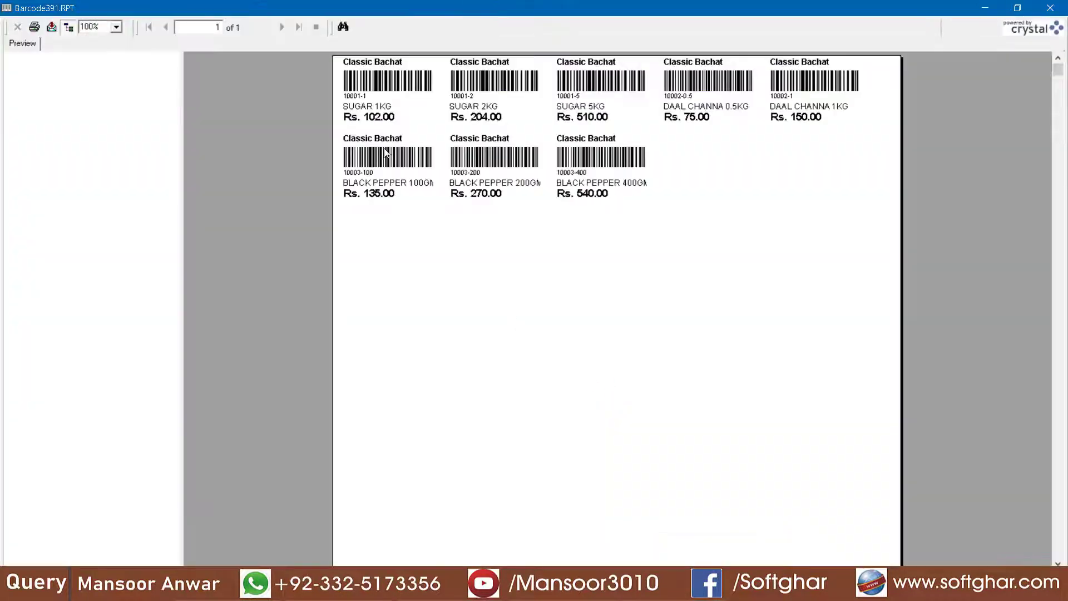
Examine the item codes, pack descriptions and prices on the sugar, daal channa and black pepper labels at 200% magnification.
left_click(107, 25)
type("200")
key("Return")
left_click(68, 26)
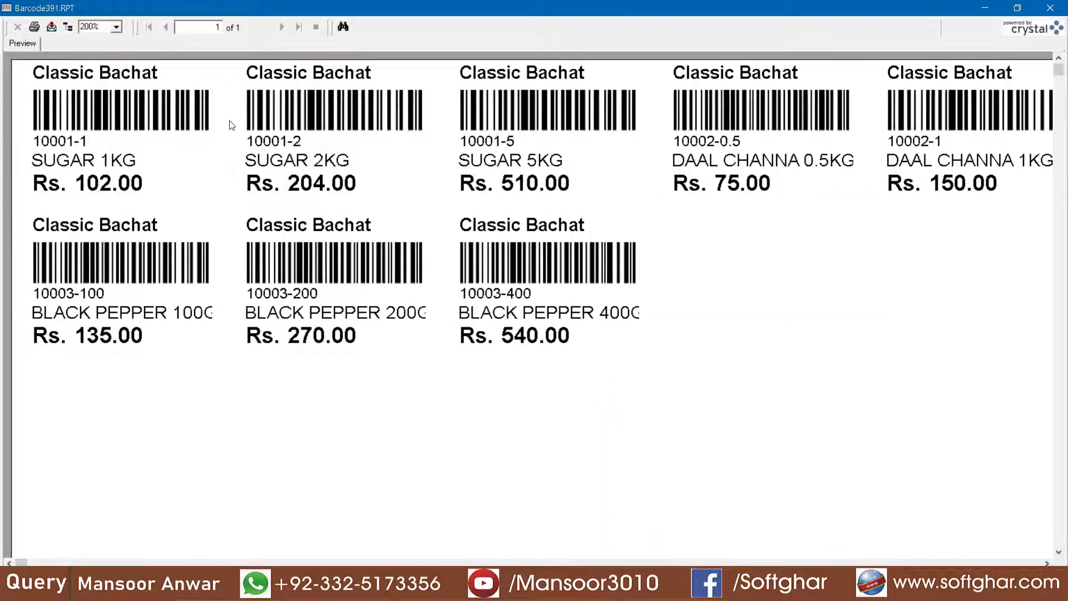
left_click(42, 143)
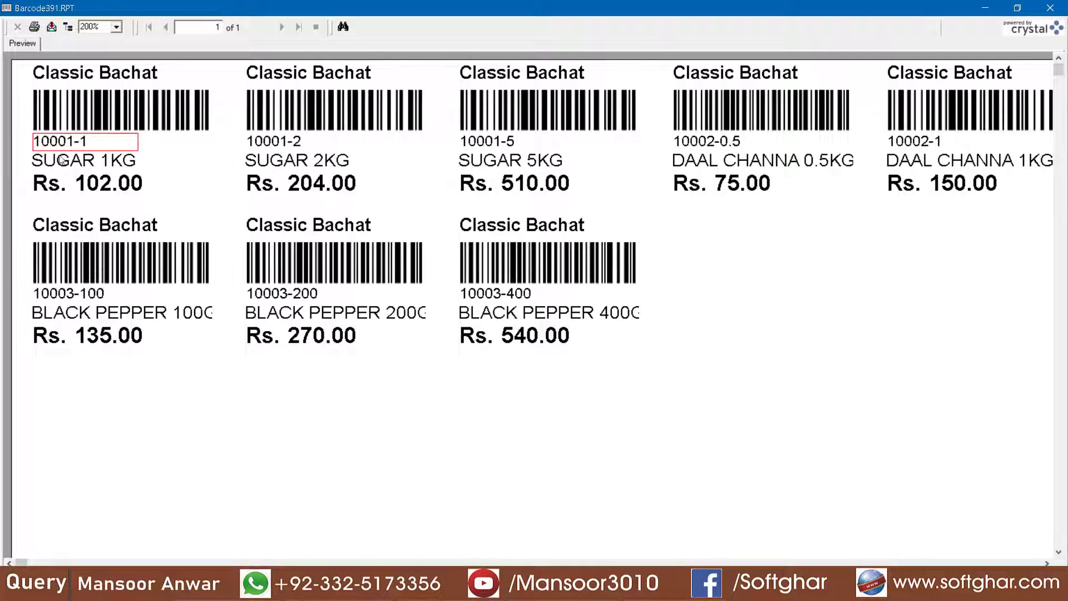
left_click(119, 164)
left_click(98, 190)
left_click(326, 164)
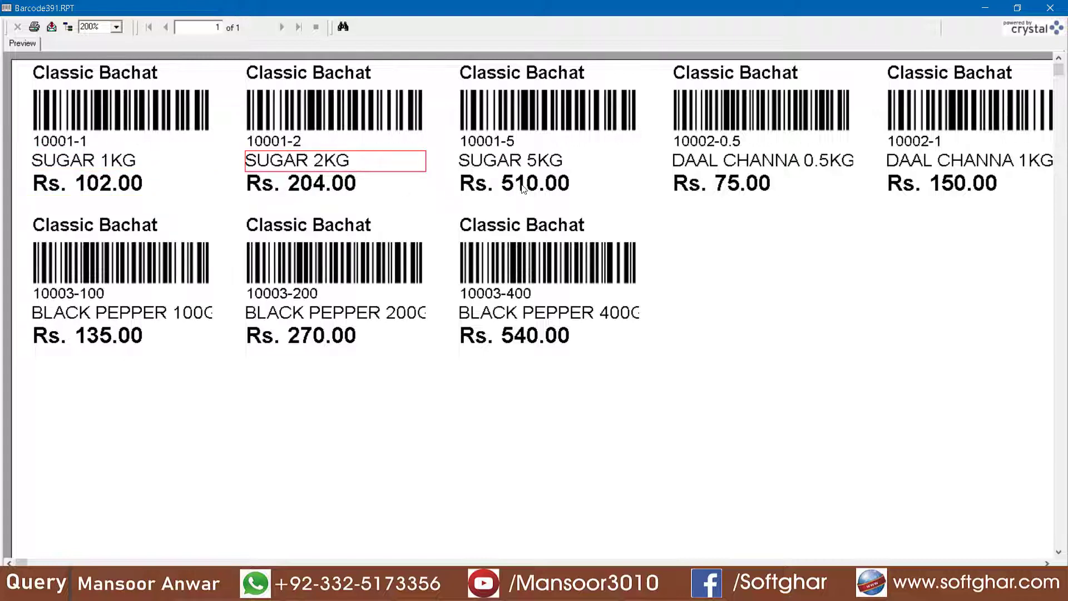
left_click(734, 186)
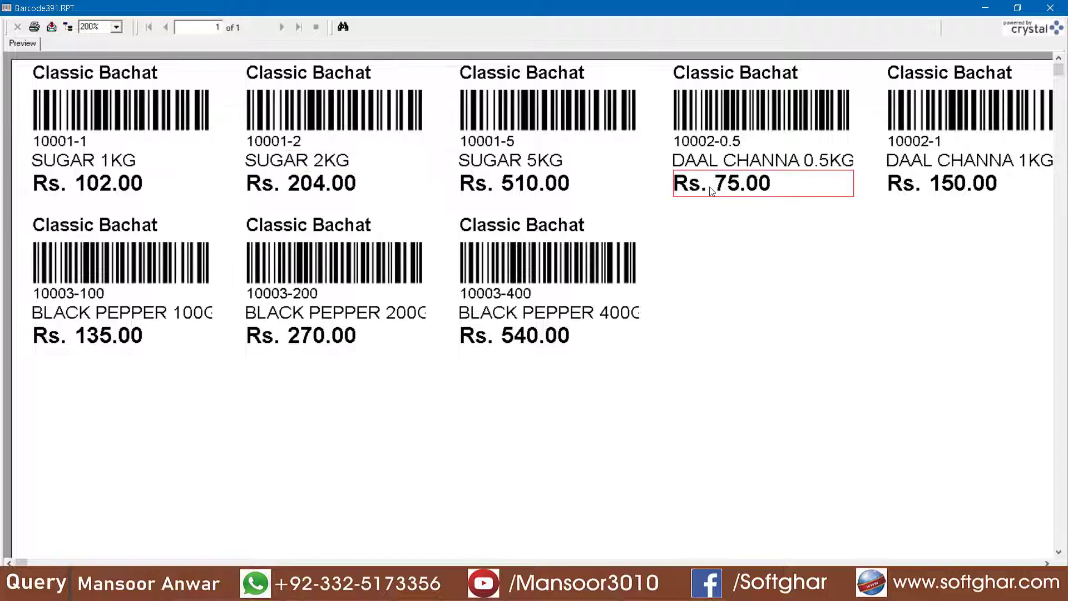
left_click(964, 191)
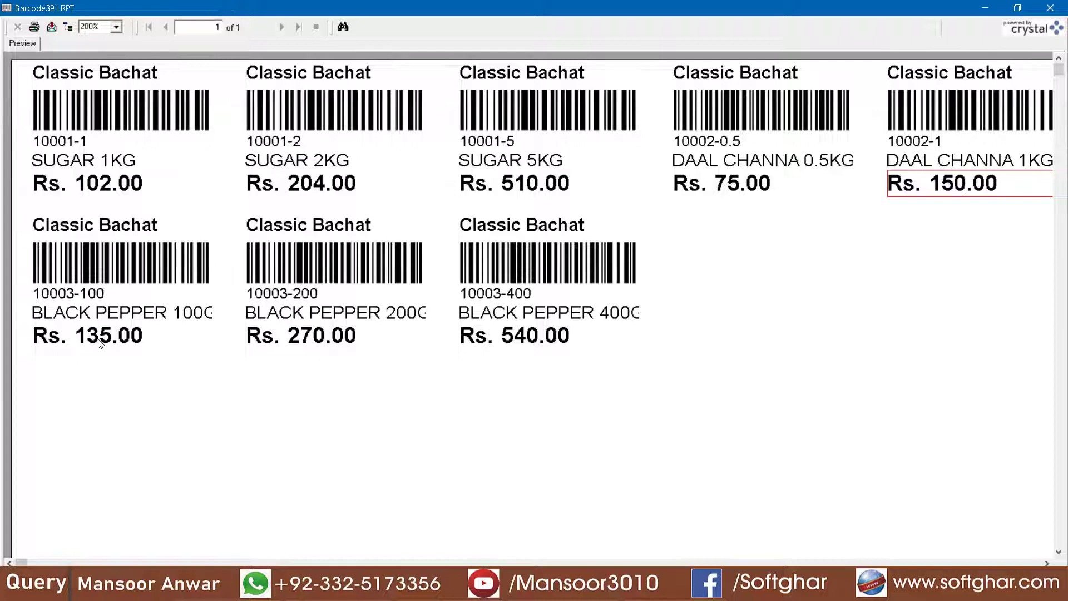
left_click(310, 343)
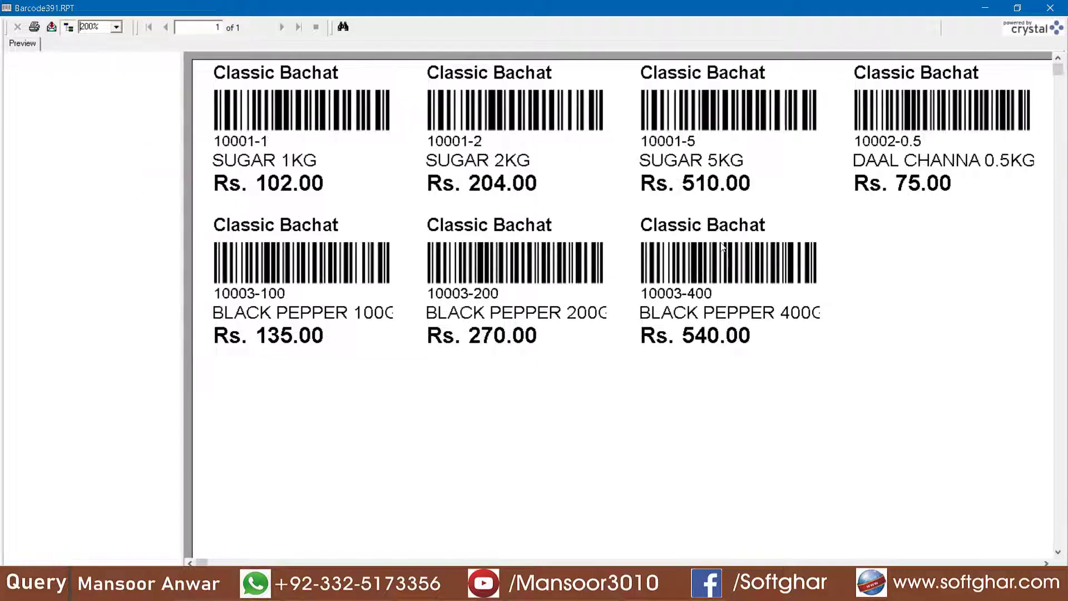
Export the label report to the Desktop as the PDF file Barcode391.pdf, and close the report preview.
left_click(52, 28)
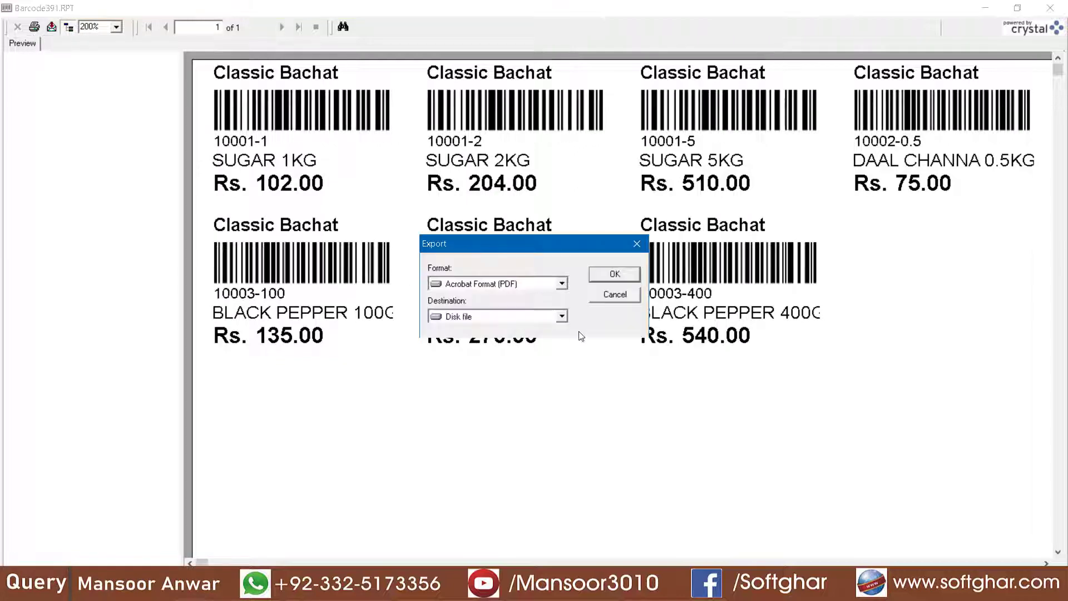
left_click(610, 276)
left_click(54, 126)
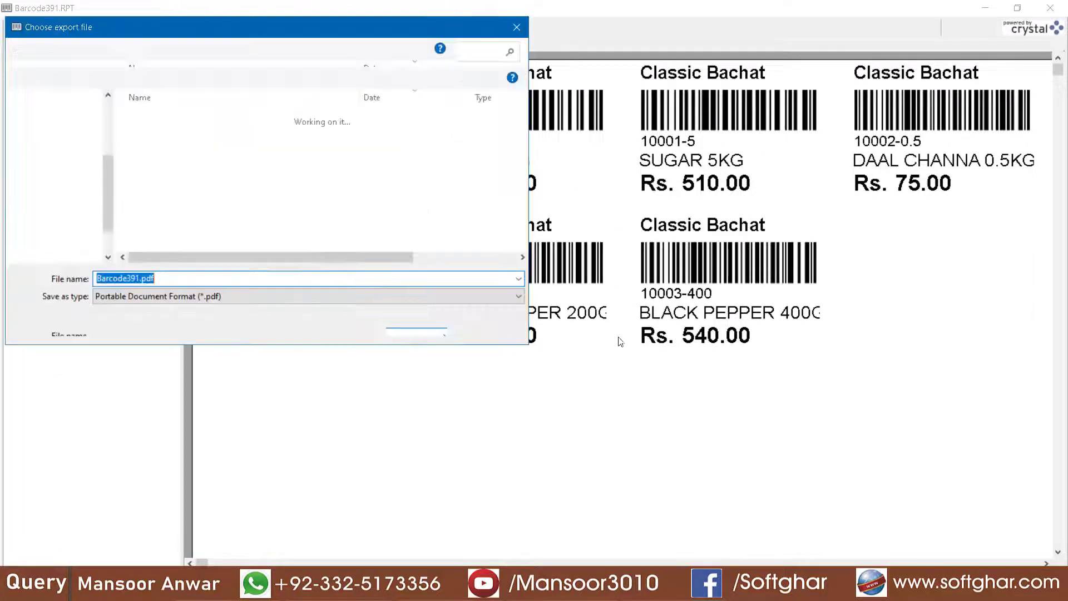
left_click(416, 326)
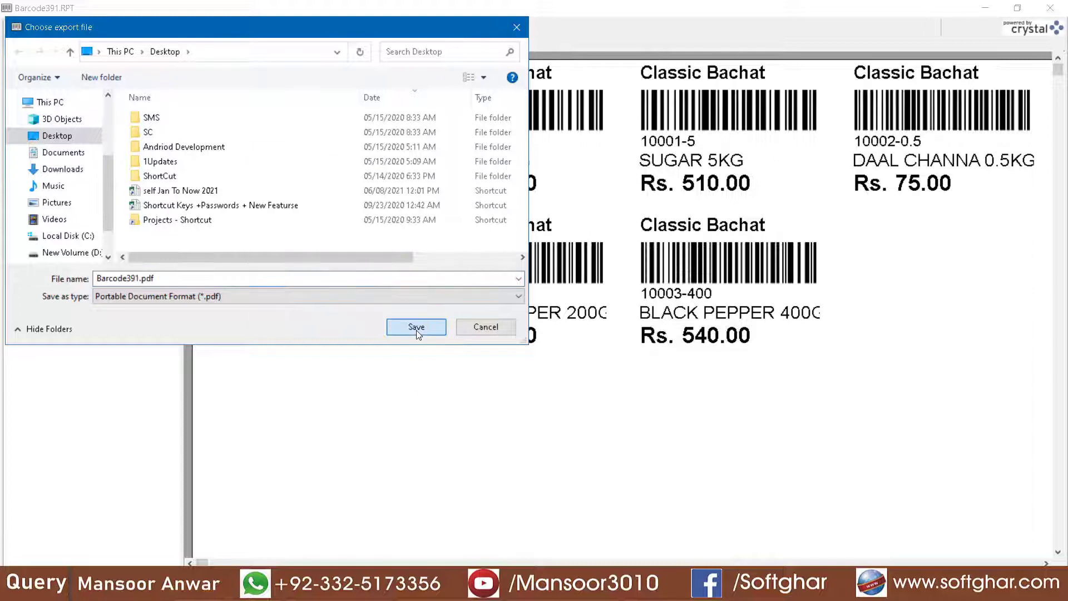
left_click(1050, 8)
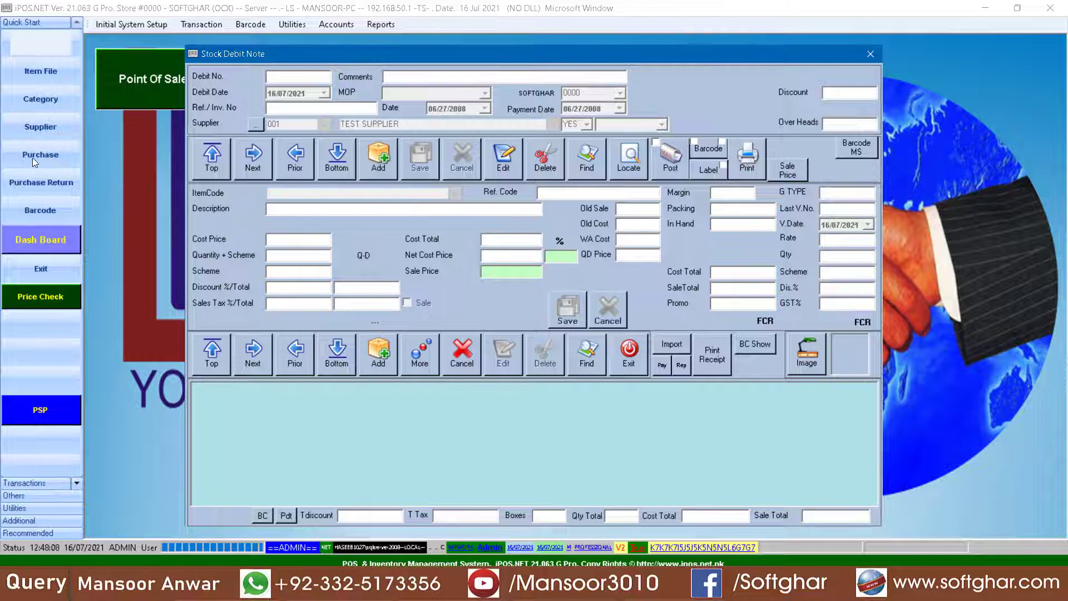
Create a new stock debit note for supplier 001, TEST SUPPLIER, and save its header.
left_click(377, 154)
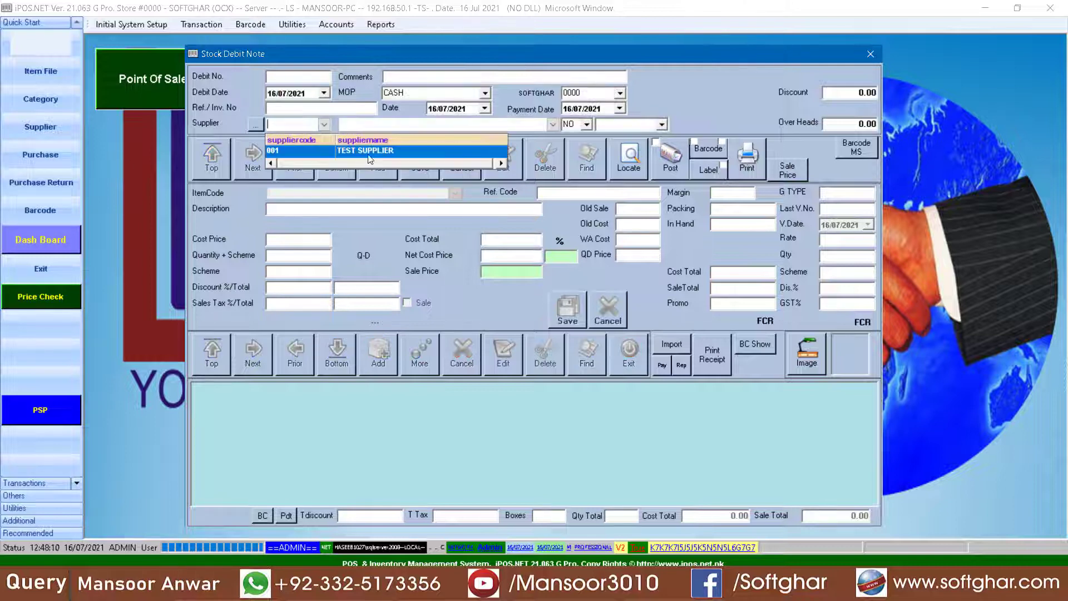
left_click(377, 154)
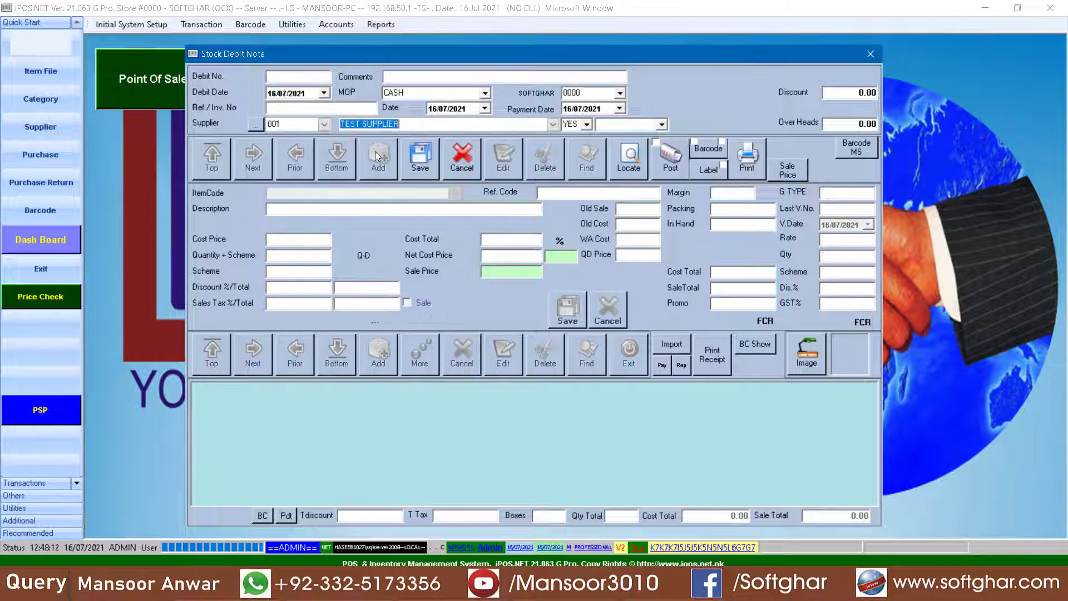
left_click(419, 156)
Add item 10001 SUGAR to the debit note with a quantity of 50, keeping its existing prices.
left_click(378, 358)
key("Return")
key("Return")
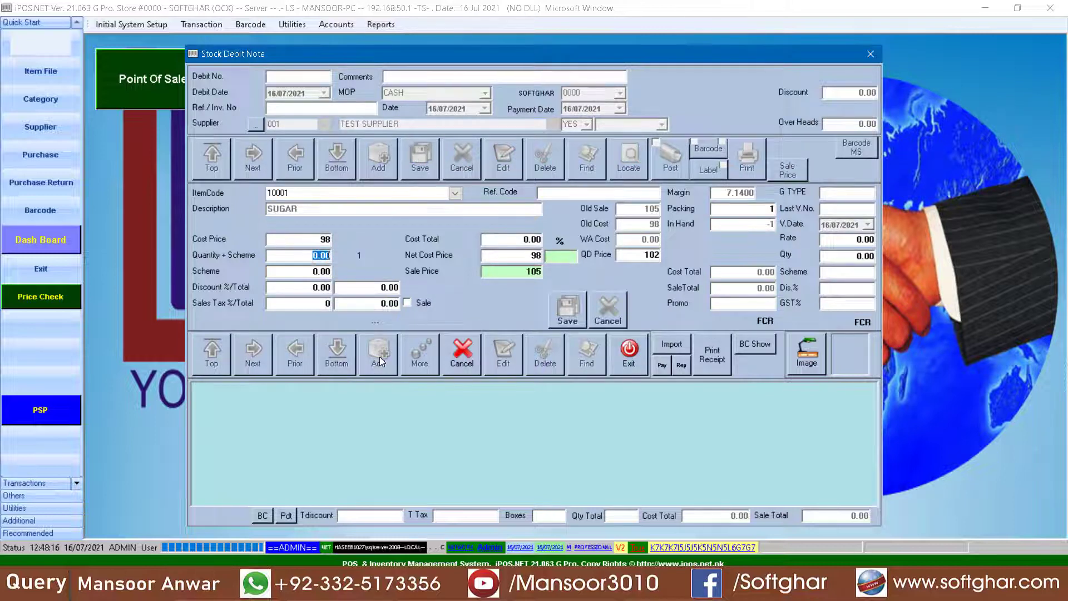
type("50")
key("Return")
key("Return")
key("Return")
key("Return")
key("Return")
key("Return")
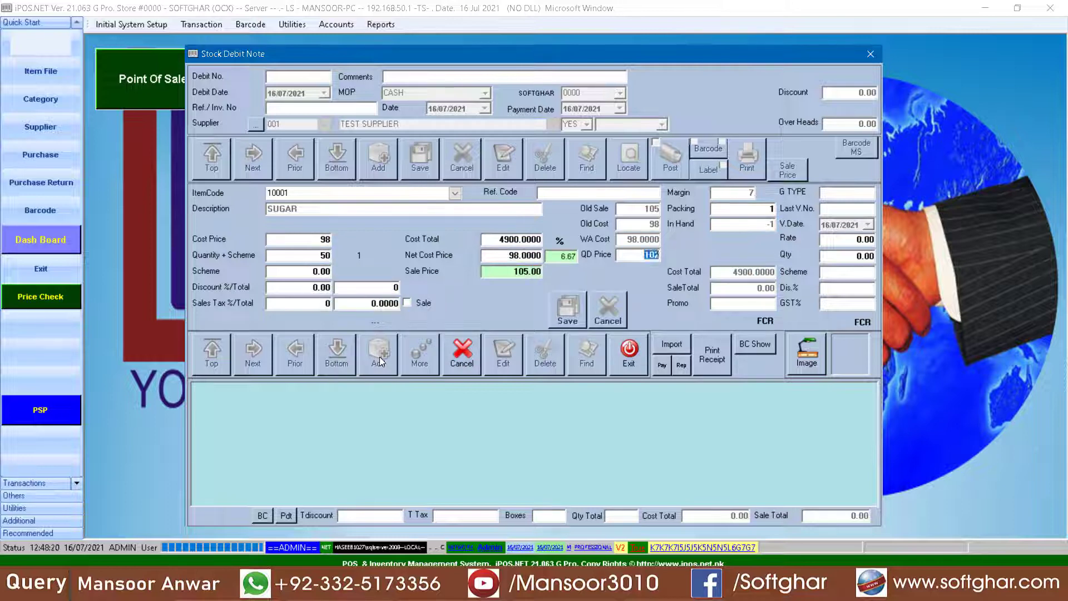
key("Return")
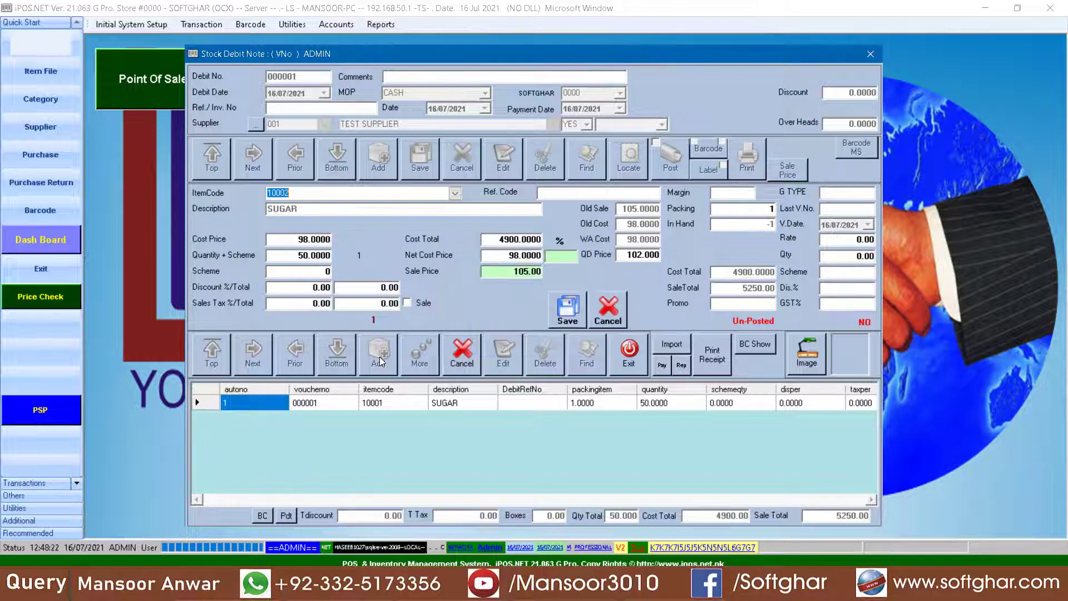
Add item 10002 DAAL CHANNA to the debit note with a cost price of 135 and a quantity of 40.
key("Return")
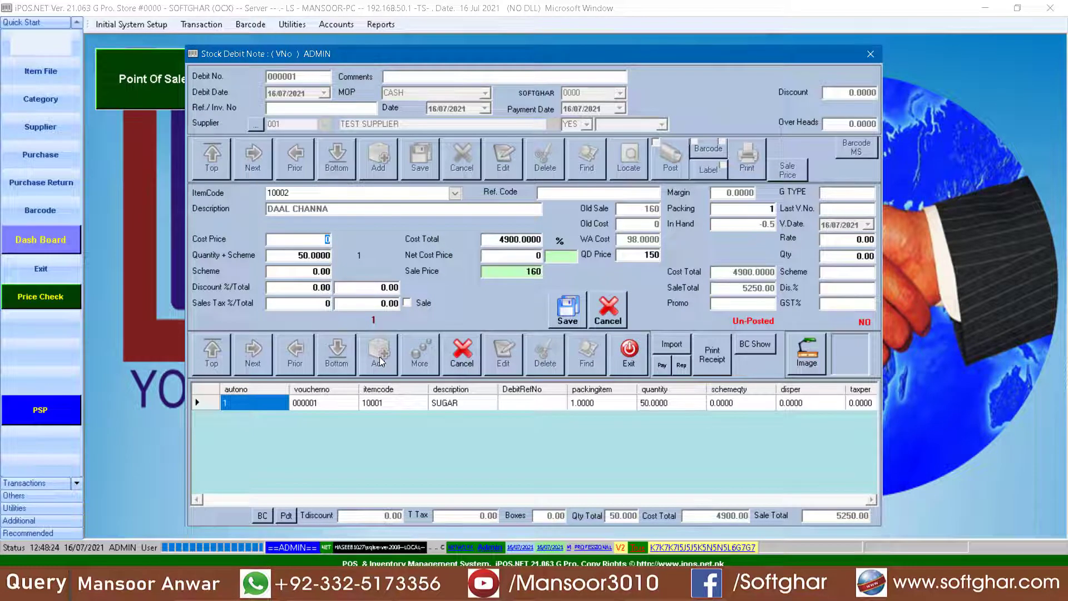
type("135")
key("Return")
type("40")
key("Return")
key("Return")
key("Return")
key("Return")
key("Return")
key("Return")
key("Return")
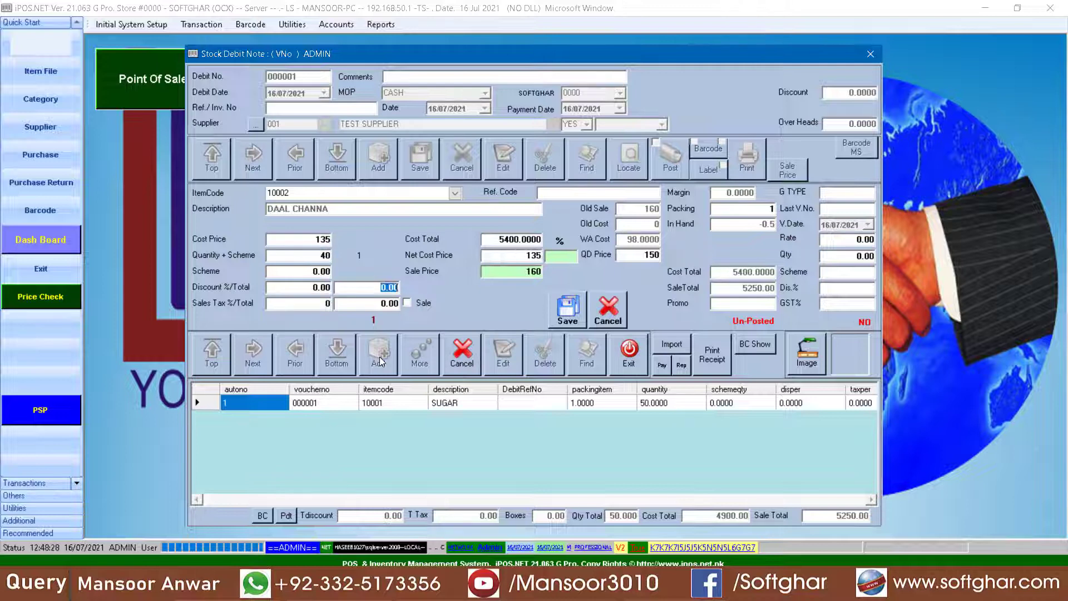
key("Return")
Add item 10003 BLACK PEPPER with a quantity of 1000 at its existing cost price, and finish adding items.
key("Down")
key("Return")
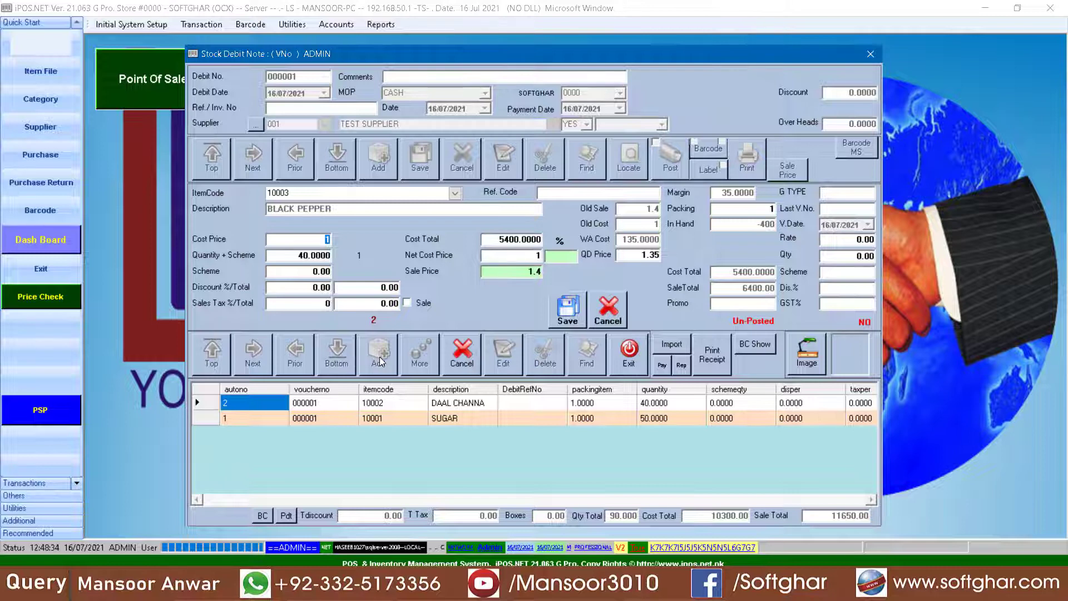
key("Return")
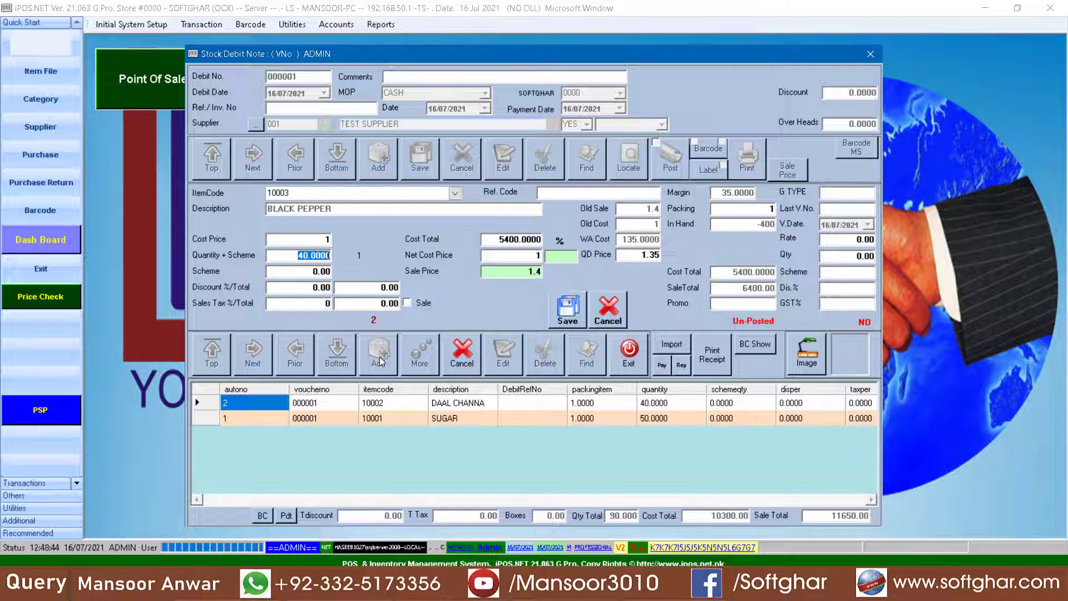
type("1")
key("BackSpace")
type("1000")
left_click(327, 239)
key("Return")
key("Return")
key("Return")
key("Return")
key("Return")
key("Return")
key("Return")
key("Return")
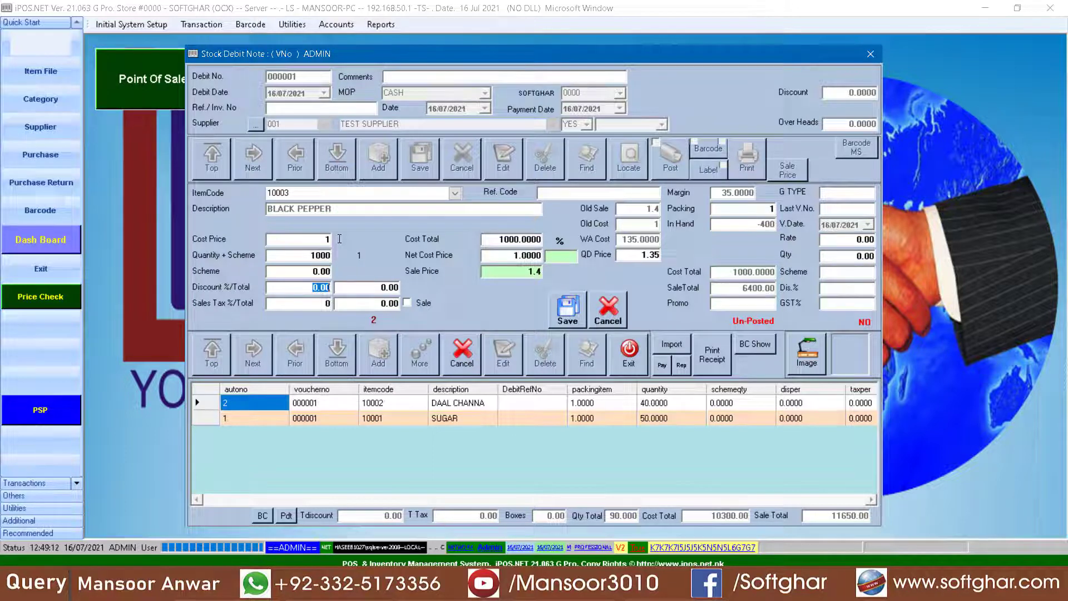
key("Return")
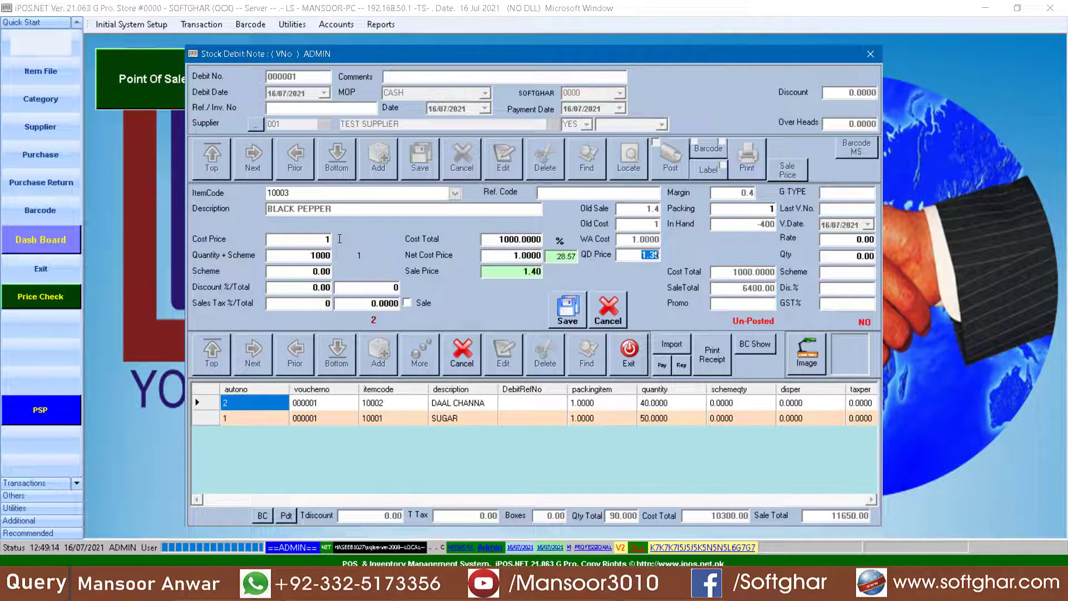
key("Return")
key("Return")
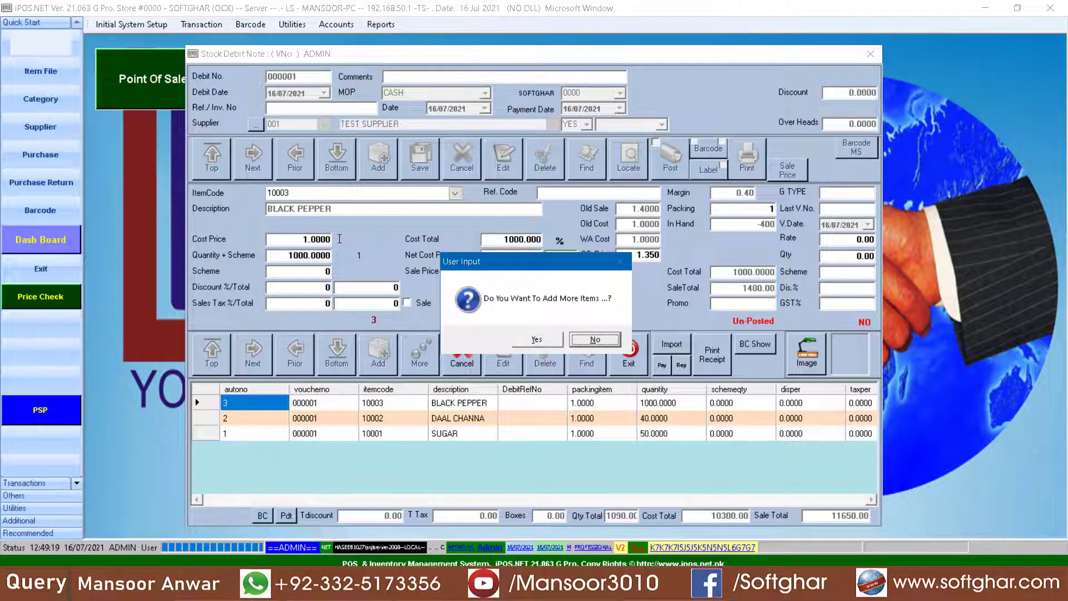
key("Return")
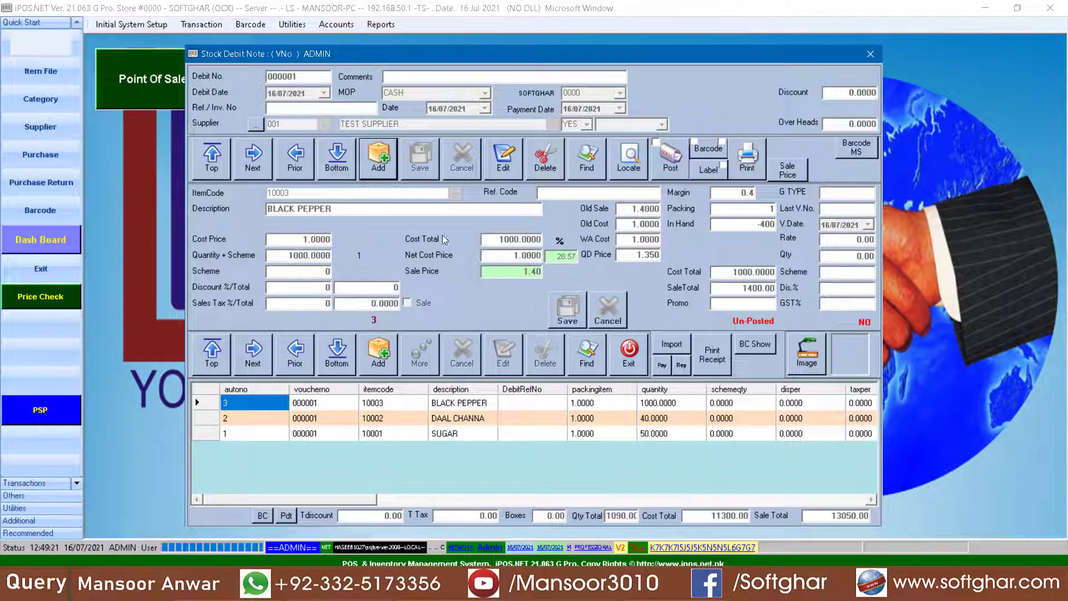
Post the completed stock debit note and dismiss the confirmation.
left_click(670, 159)
left_click(560, 338)
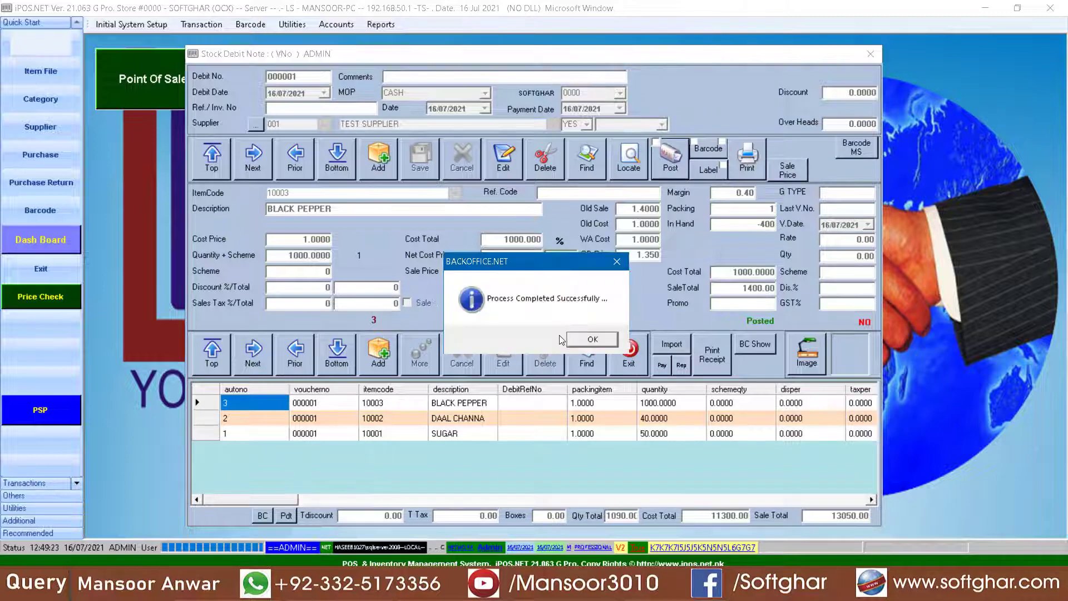
left_click(591, 339)
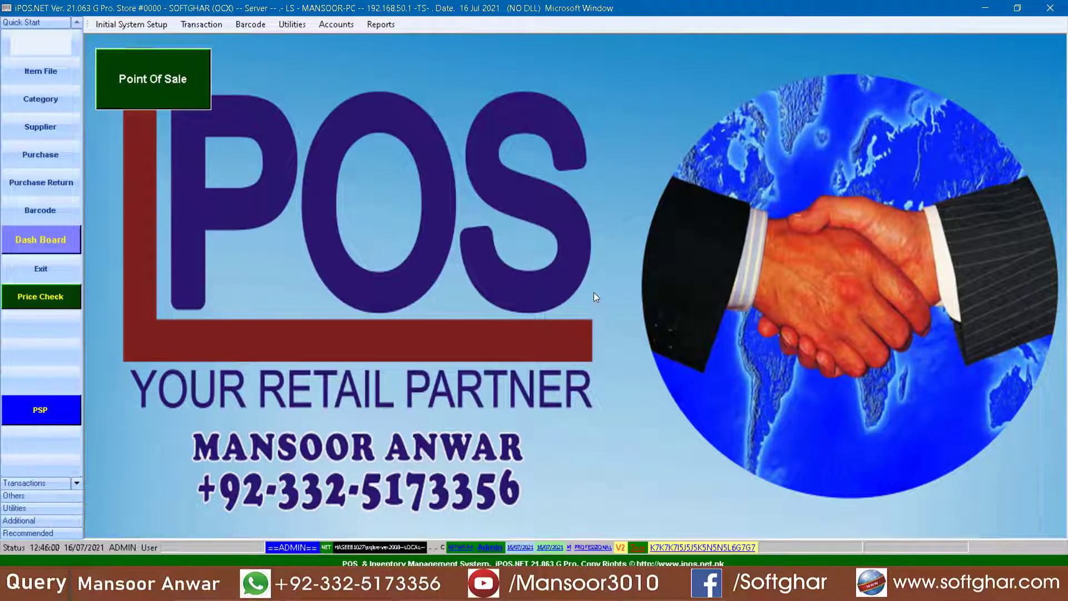
Close the open File Explorer window and log in to the Point of Sale with the POS user ID.
right_click(338, 588)
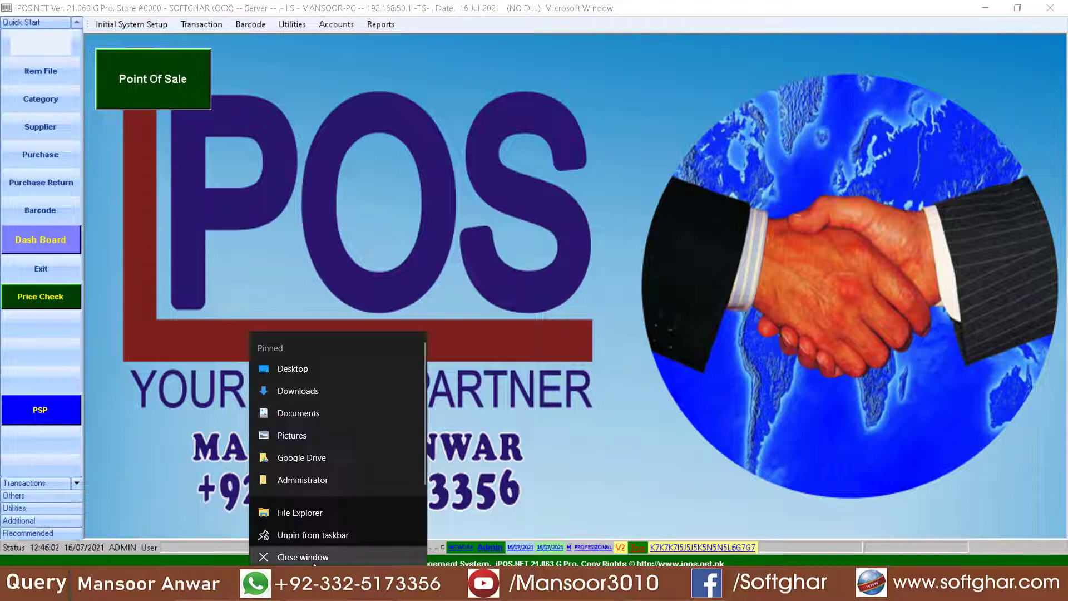
left_click(338, 556)
left_click(171, 86)
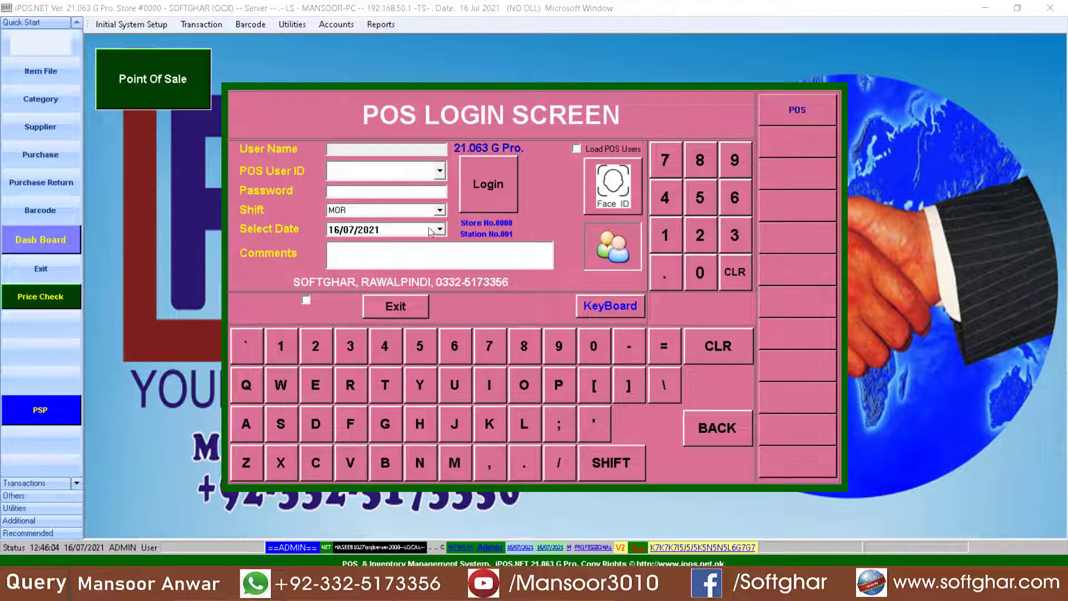
left_click(804, 119)
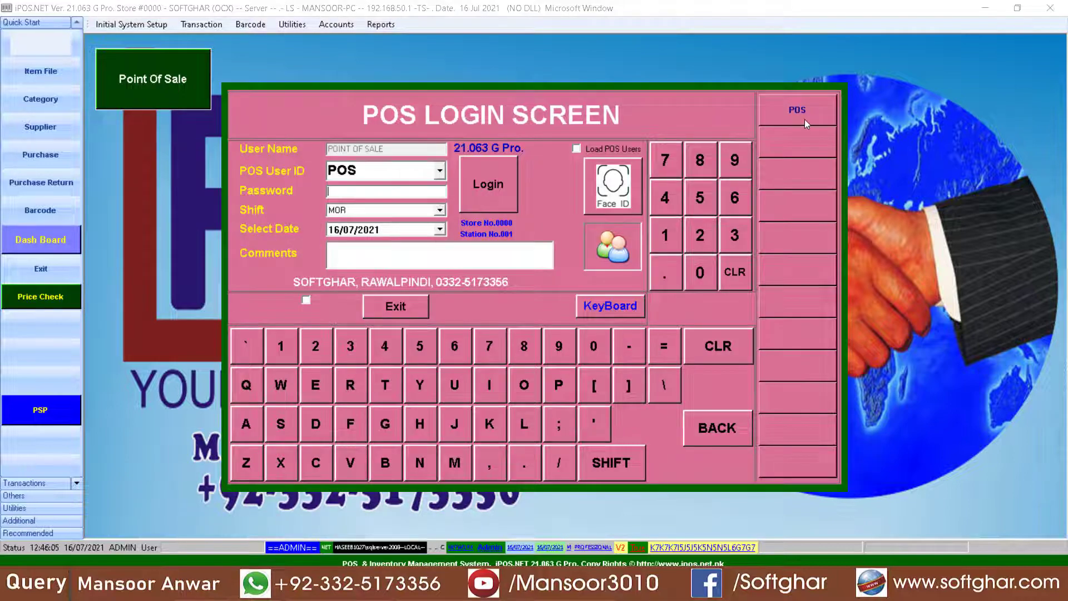
key("Return")
key("Return")
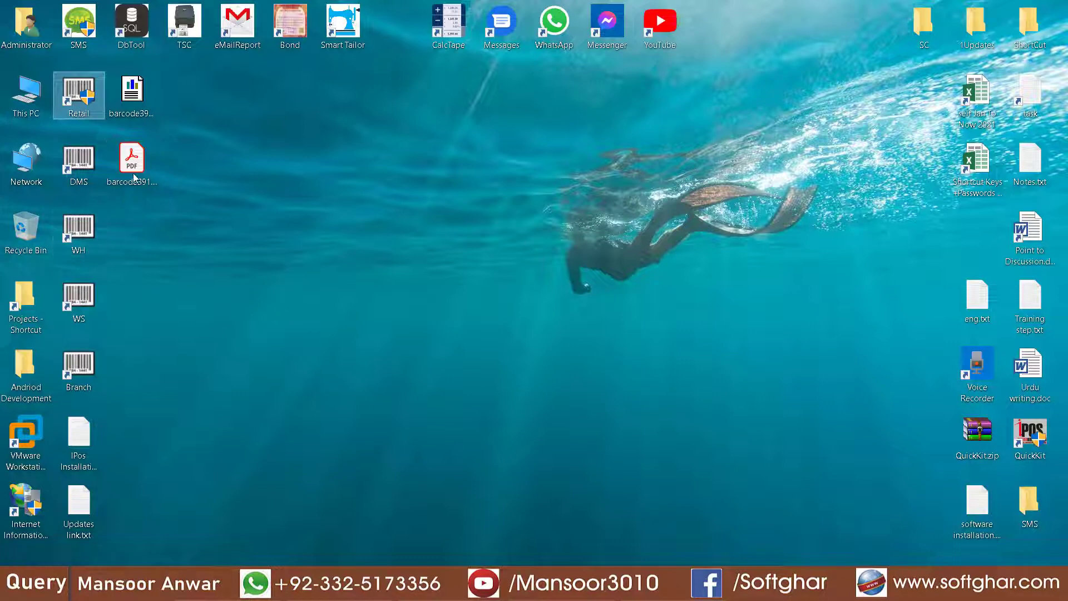
Open barcode391.pdf from the Desktop and copy the code 10001-1 from the SUGAR 1KG label.
left_click(134, 176)
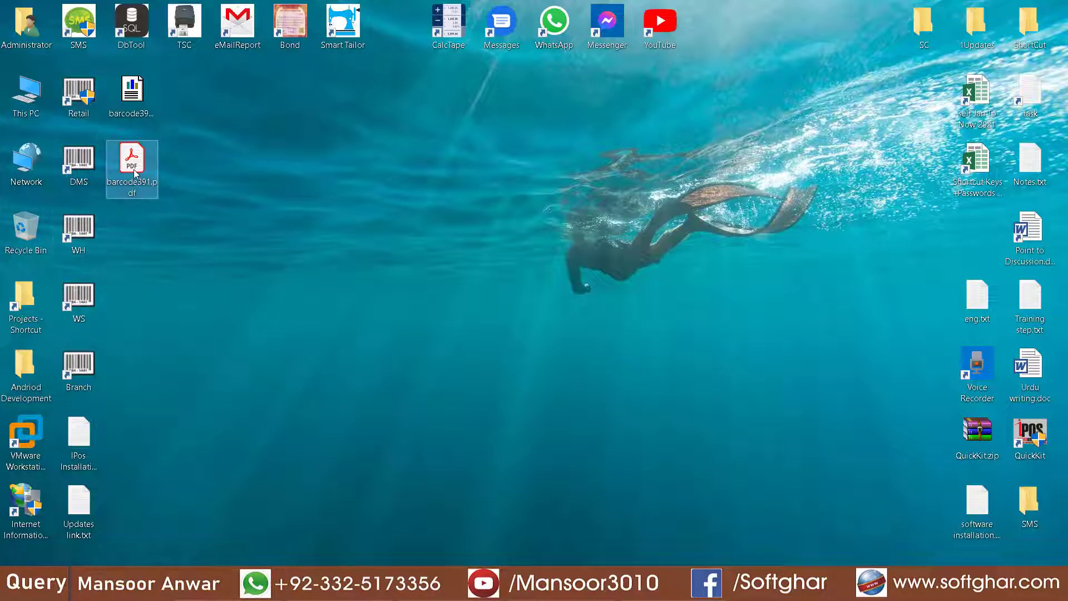
double_click(134, 173)
left_click_drag(72, 150, 28, 150)
right_click(40, 150)
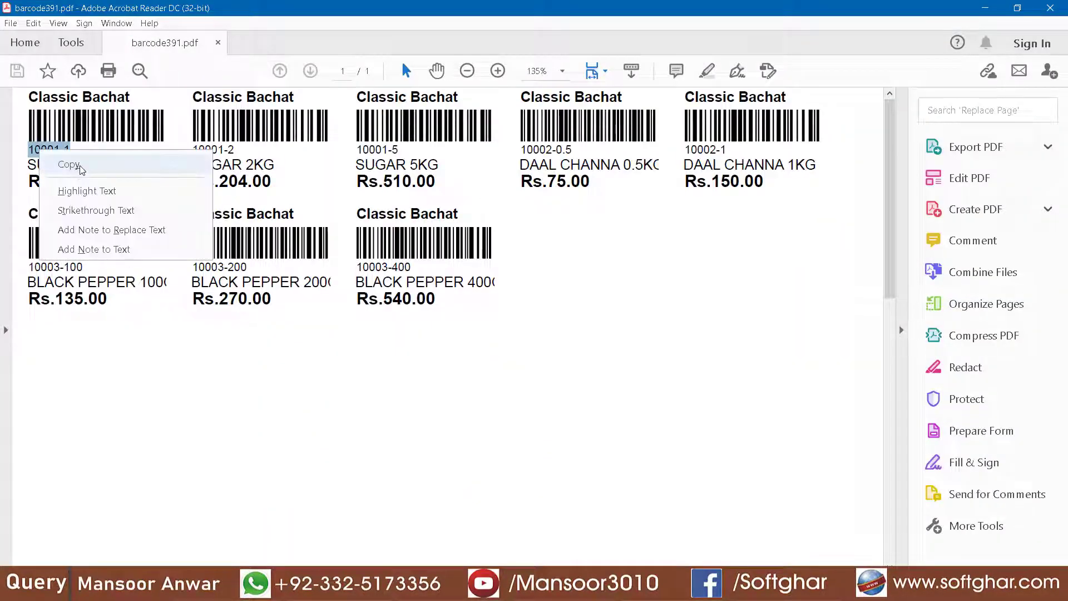
left_click(69, 164)
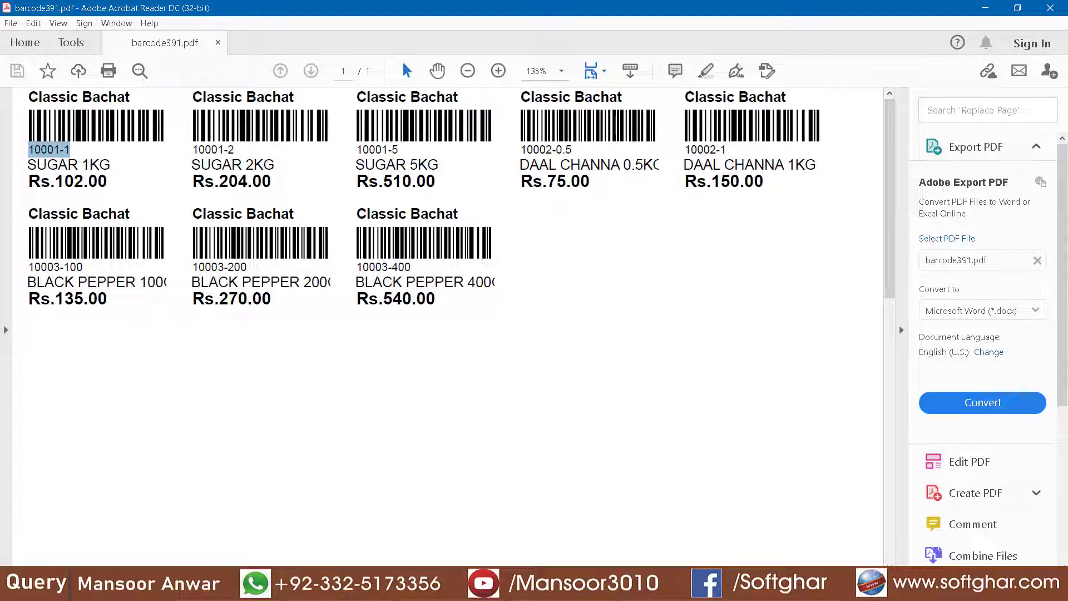
Switch to the Point of Sale and paste 10001-1 as the item code to add the sugar to the bill.
key("alt+Tab")
right_click(260, 96)
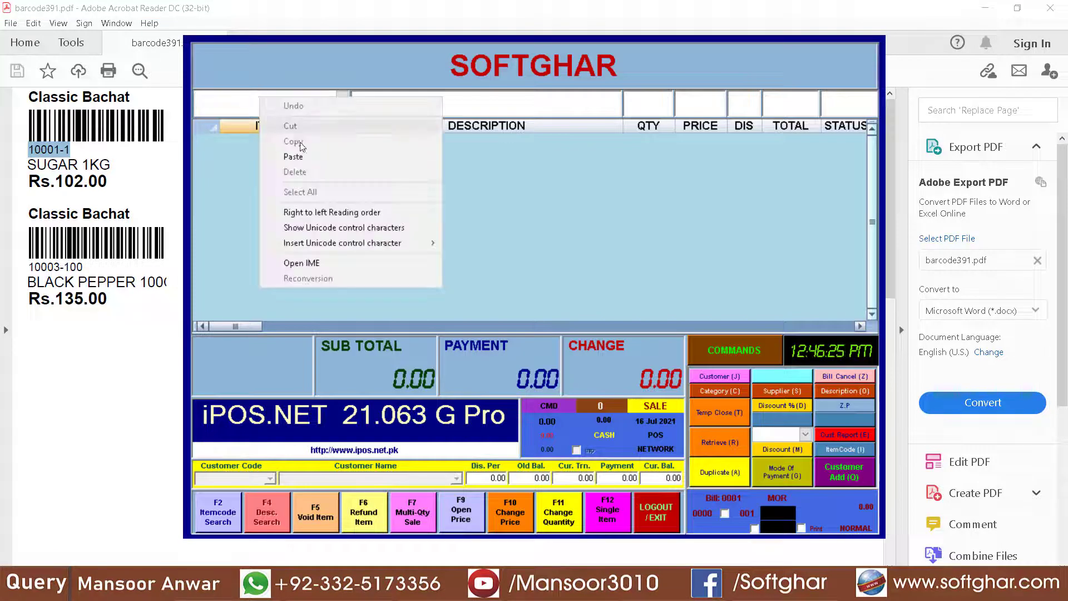
left_click(305, 164)
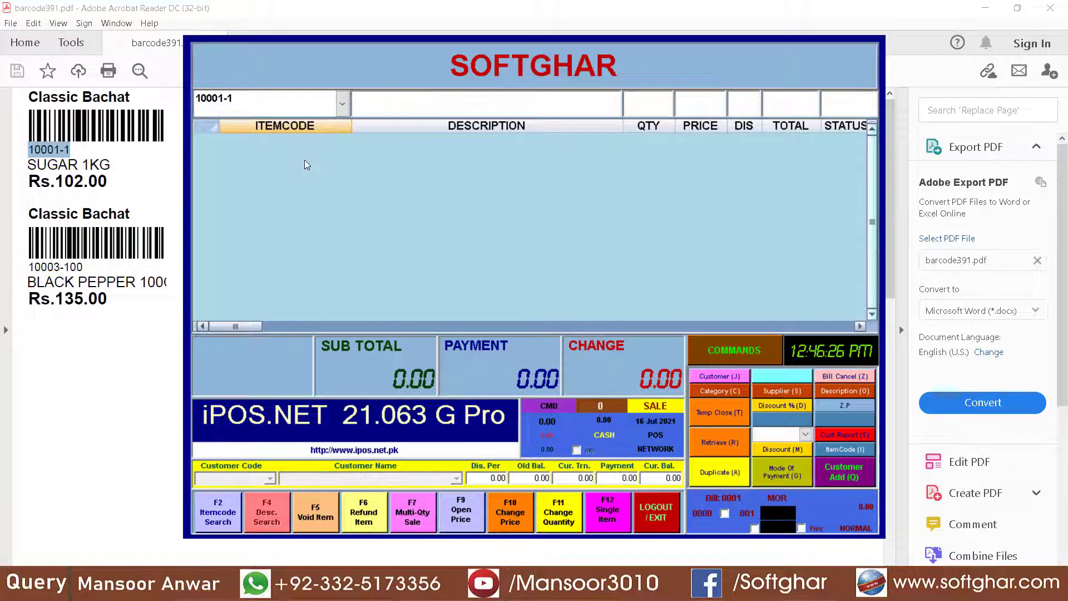
key("Return")
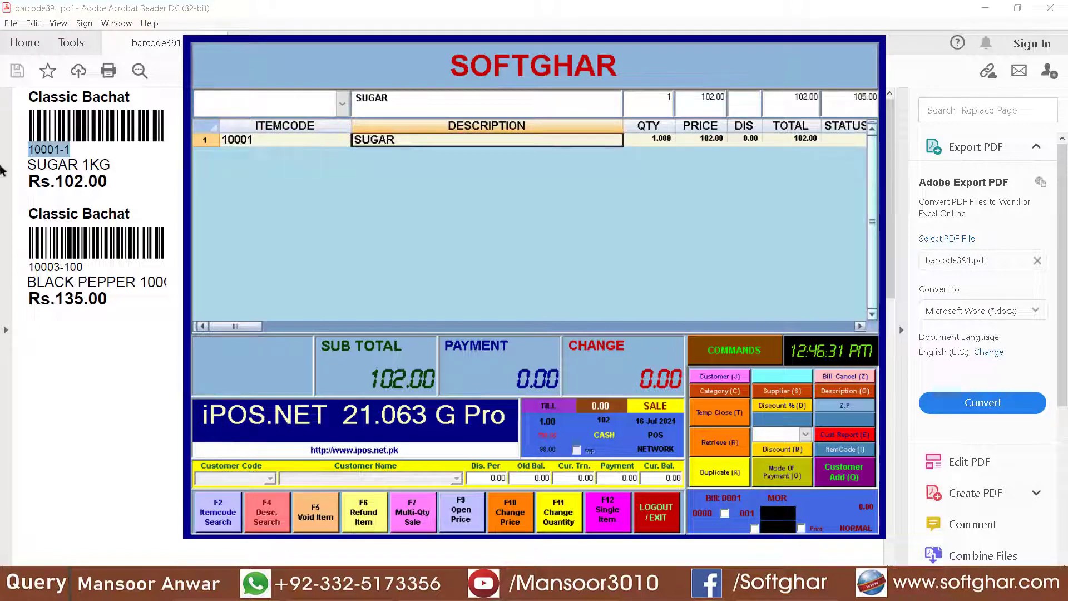
Copy the code 10003-400 from the black pepper label in the PDF and enter it as an item on the Point of Sale bill.
left_click(81, 288)
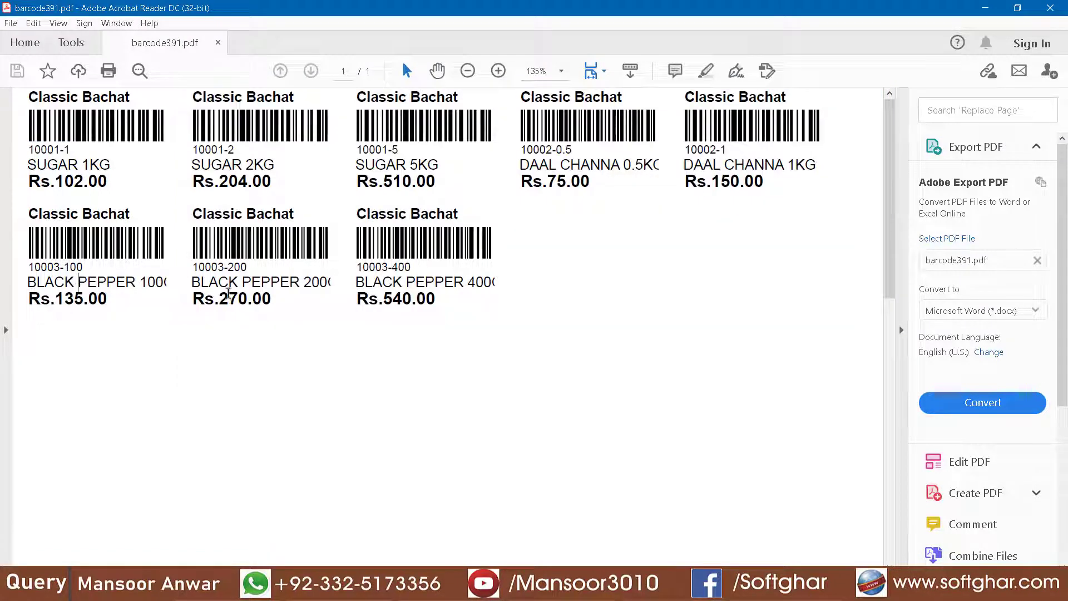
left_click(411, 268)
left_click_drag(410, 268, 357, 269)
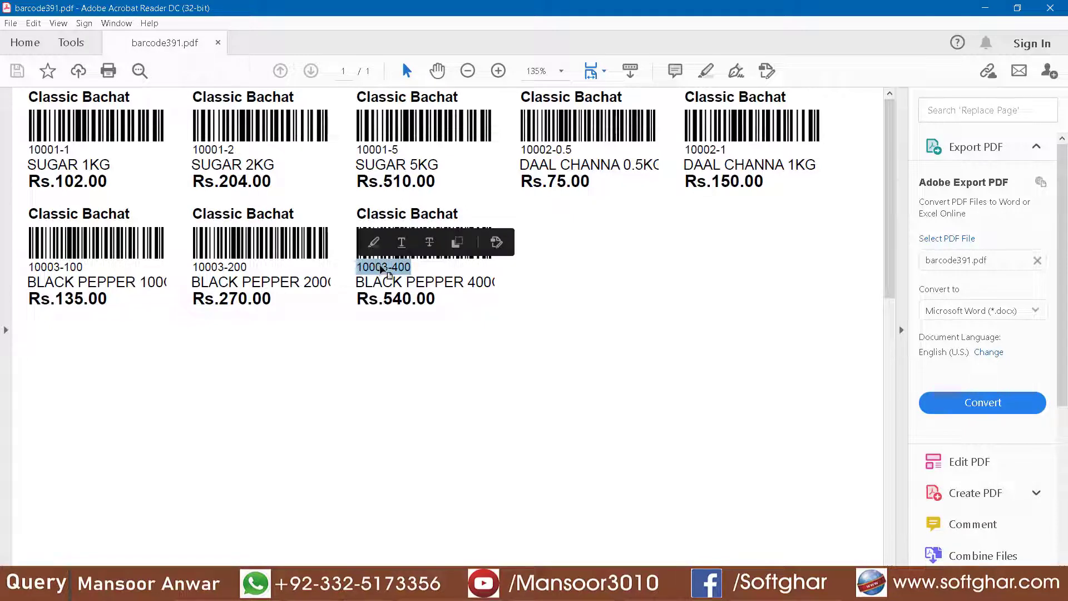
left_click(458, 243)
key("alt+Tab")
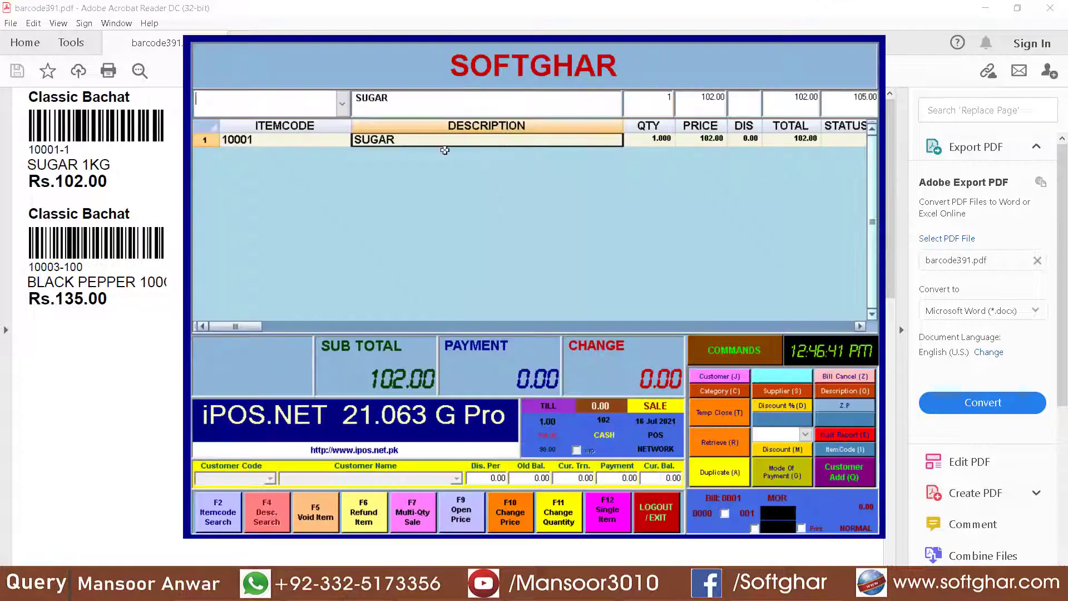
right_click(255, 98)
left_click(306, 161)
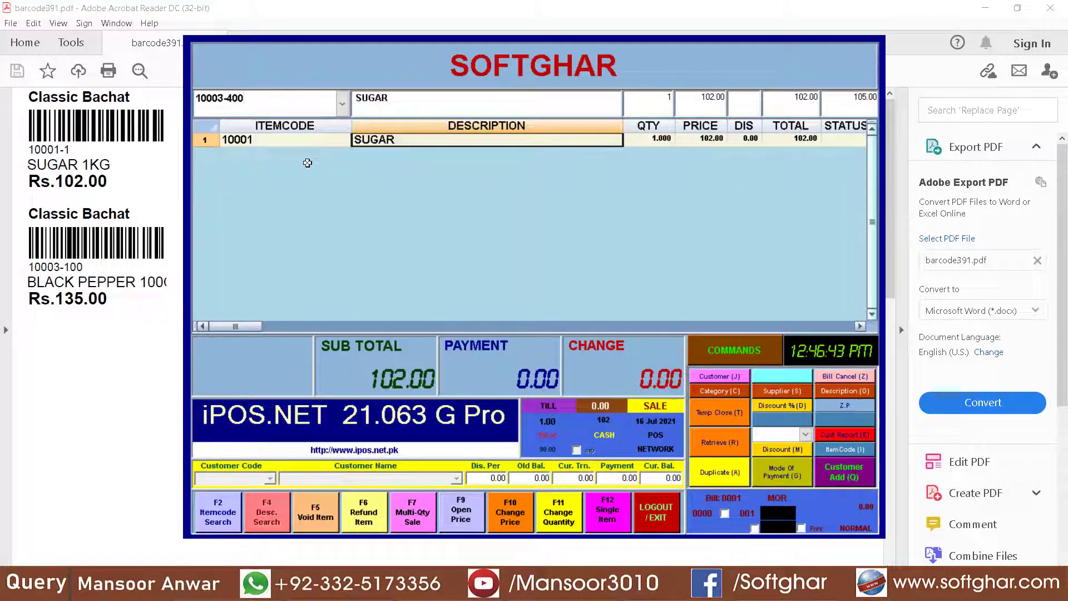
key("Return")
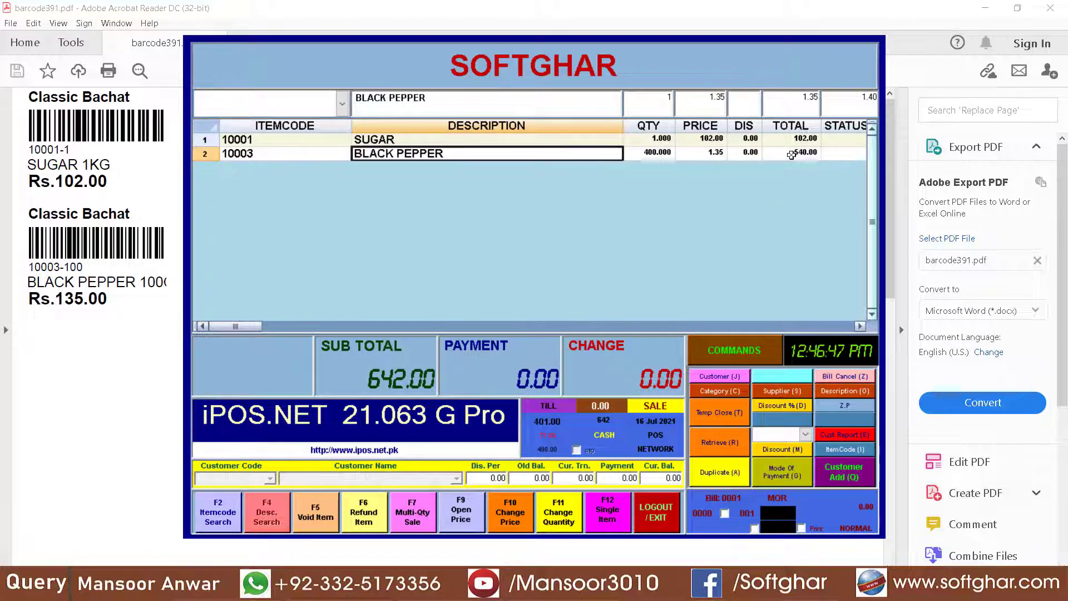
Copy the code 10002-0.5 from the 0.5 kg daal channa label in the PDF and add it to the Point of Sale bill.
left_click(133, 342)
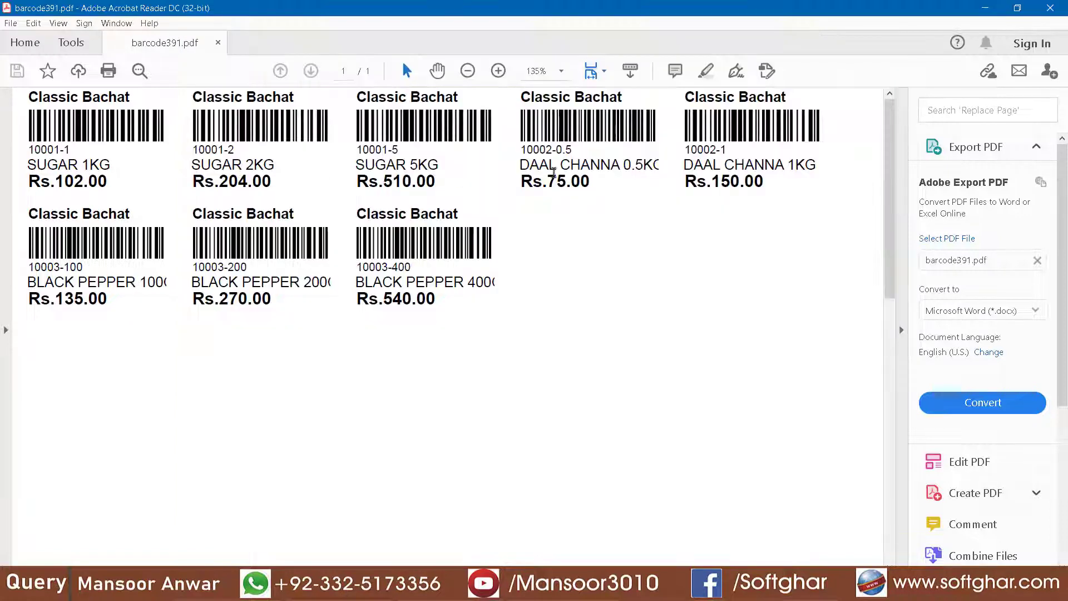
left_click_drag(590, 190, 520, 149)
left_click(533, 152)
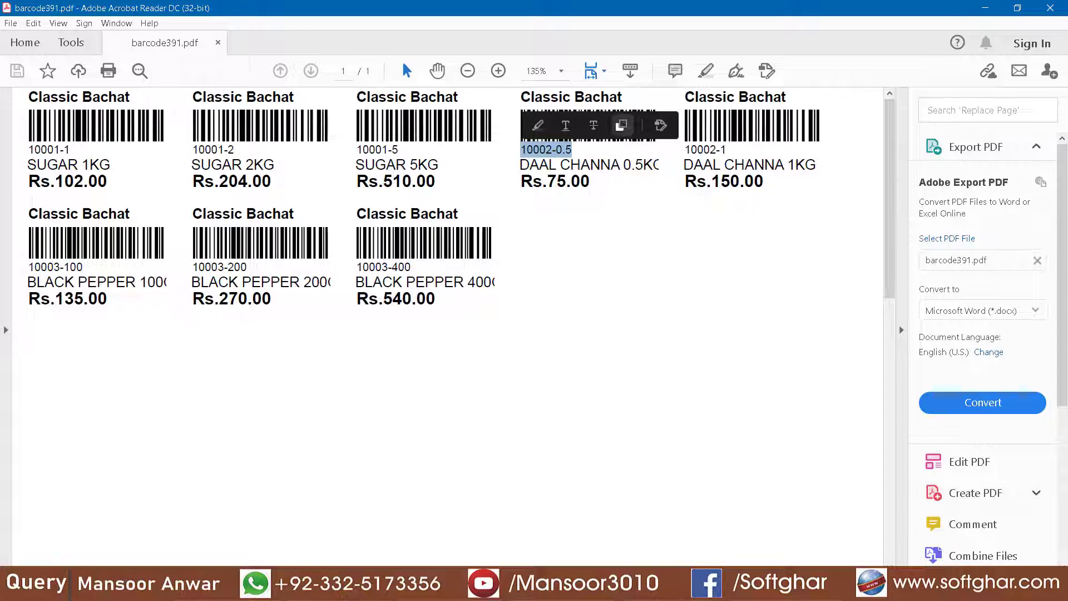
mouse_move(508, 584)
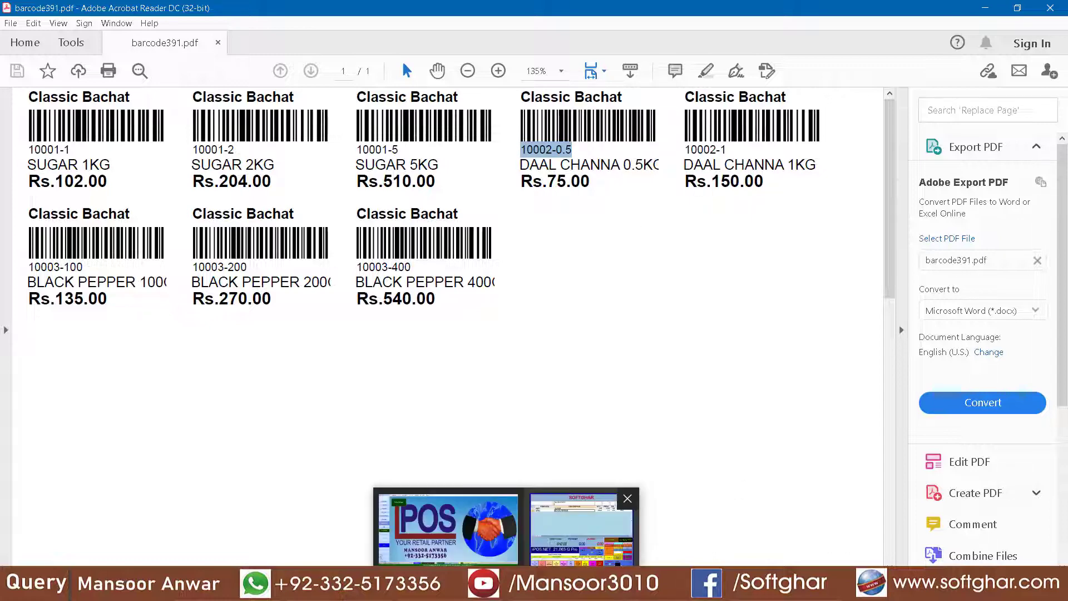
left_click(578, 531)
key("ctrl+v")
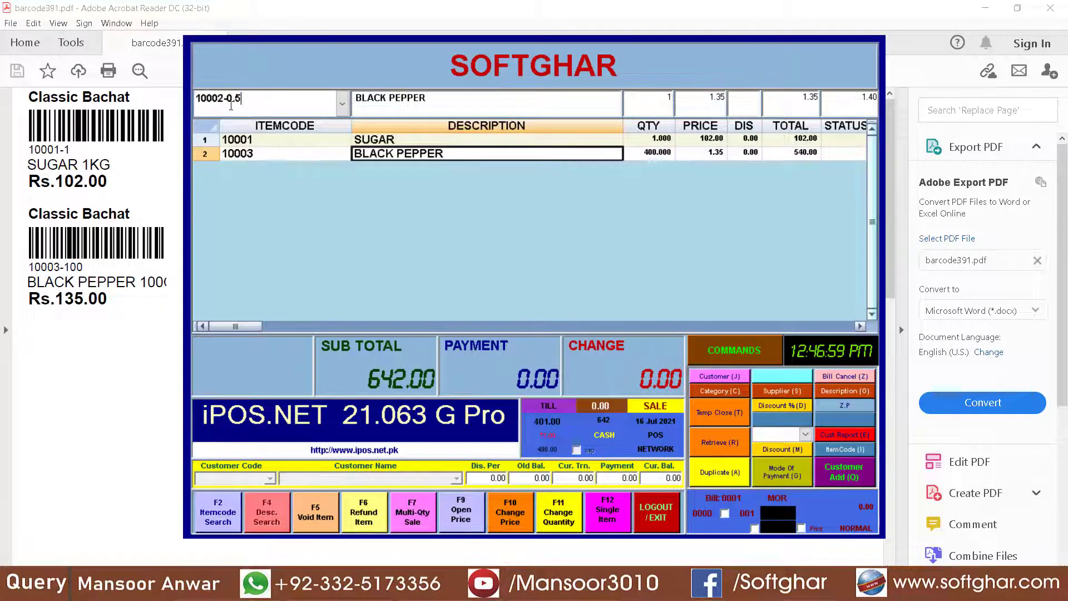
key("Return")
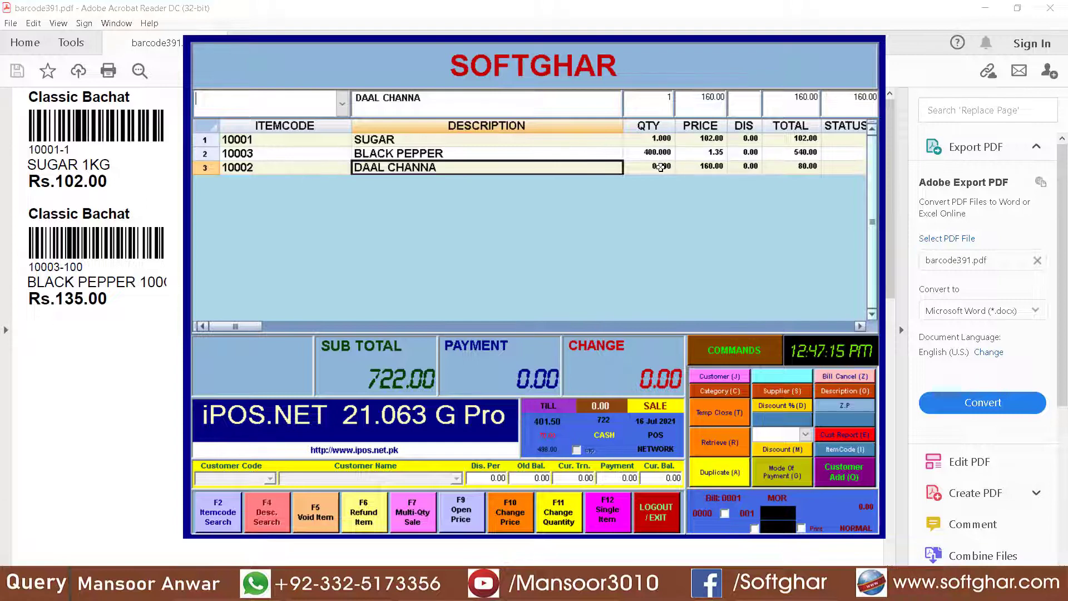
Complete the bill with a payment of 1000 and exit the Point of Sale.
key("Return")
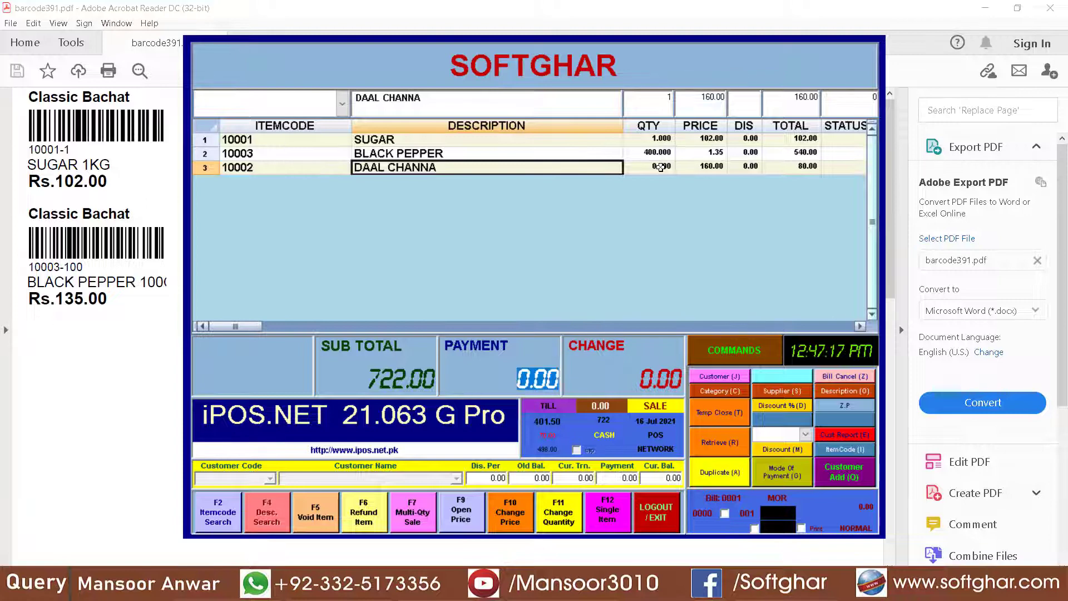
type("1000")
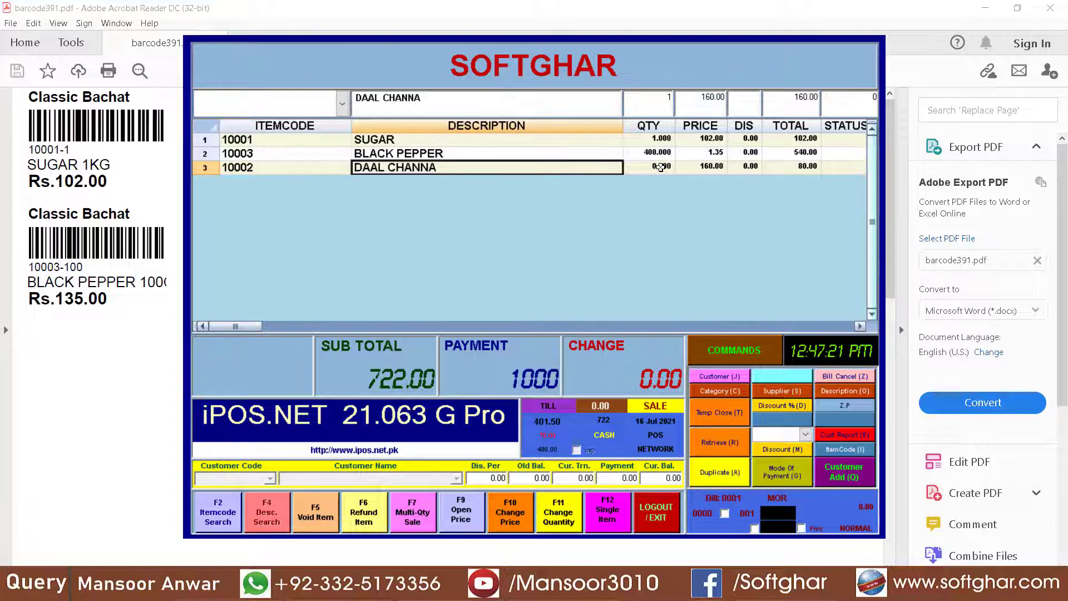
key("Return")
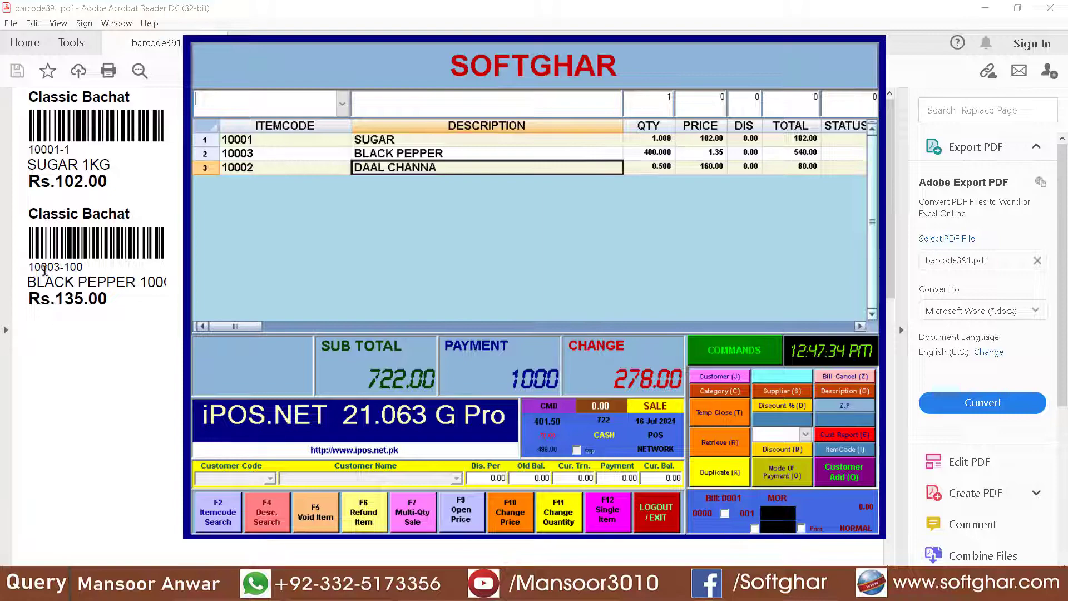
left_click(655, 513)
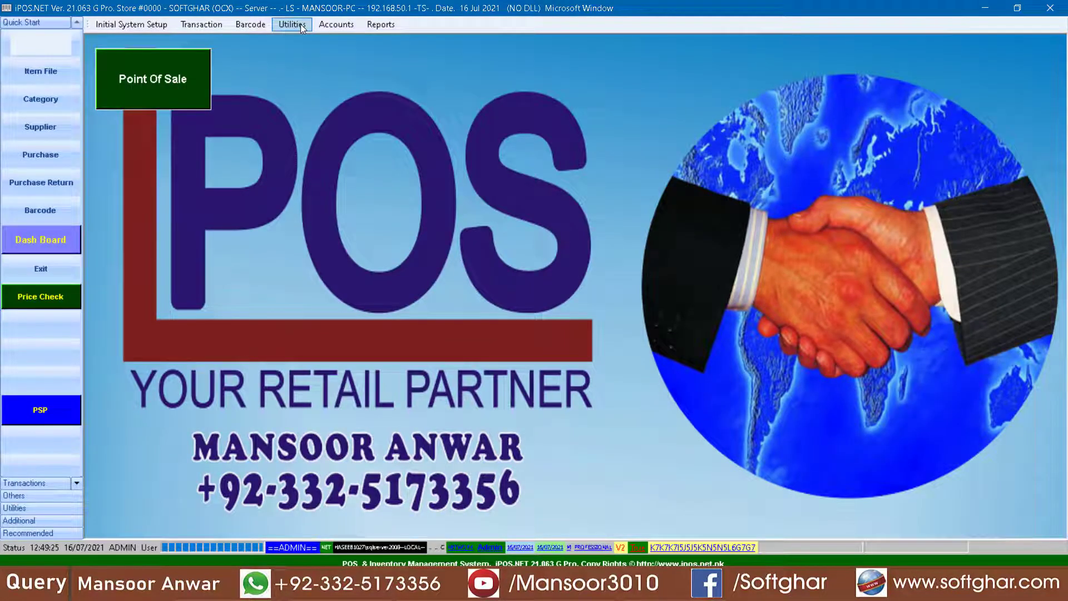
Run the posting process for the sales and acknowledge its completion.
left_click(301, 25)
mouse_move(327, 85)
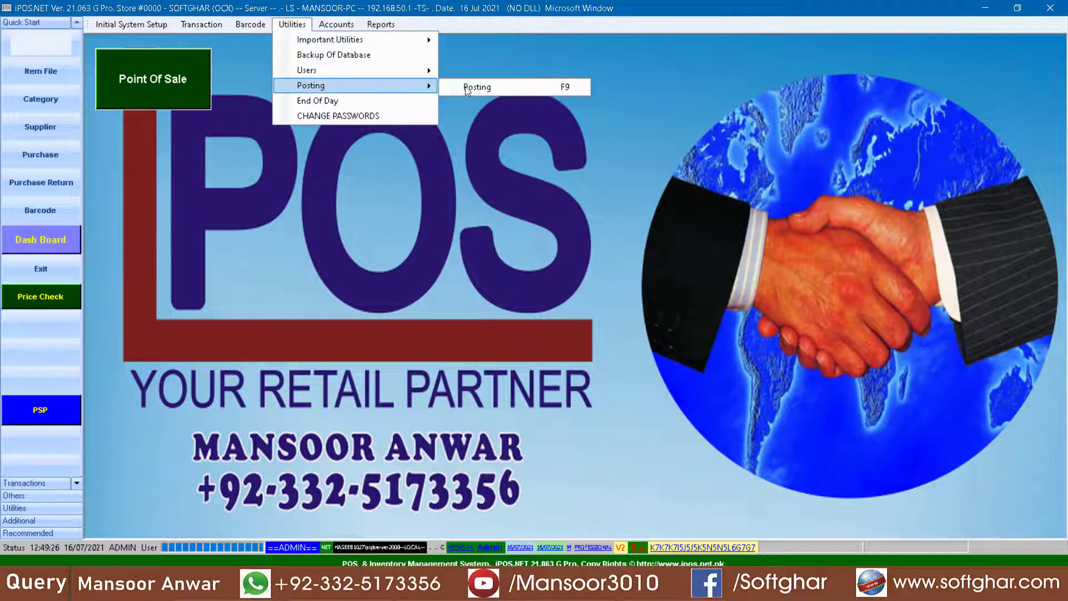
left_click(476, 86)
left_click(490, 296)
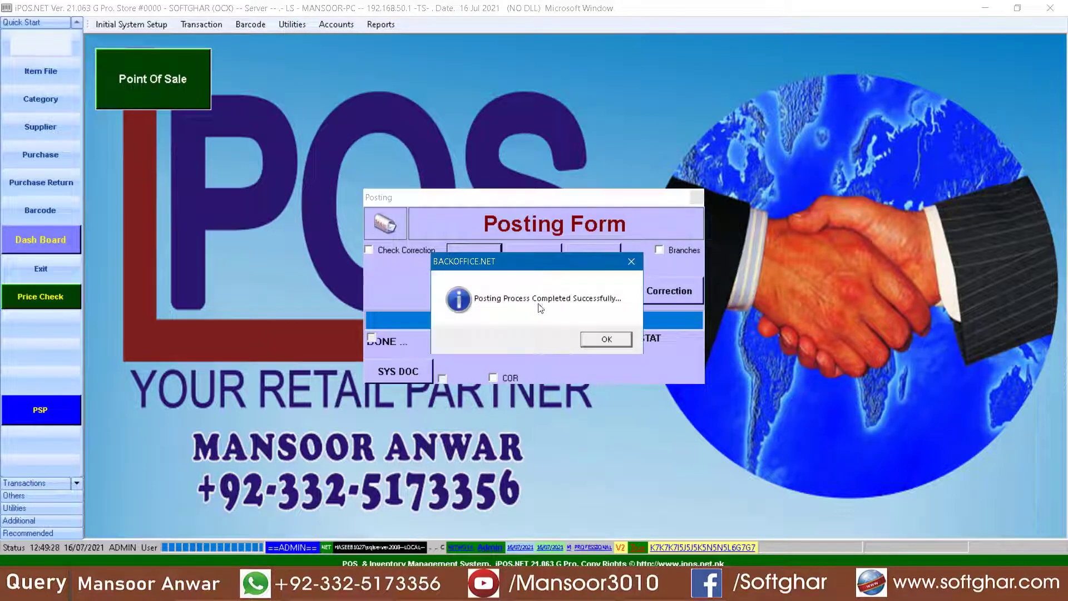
left_click(600, 341)
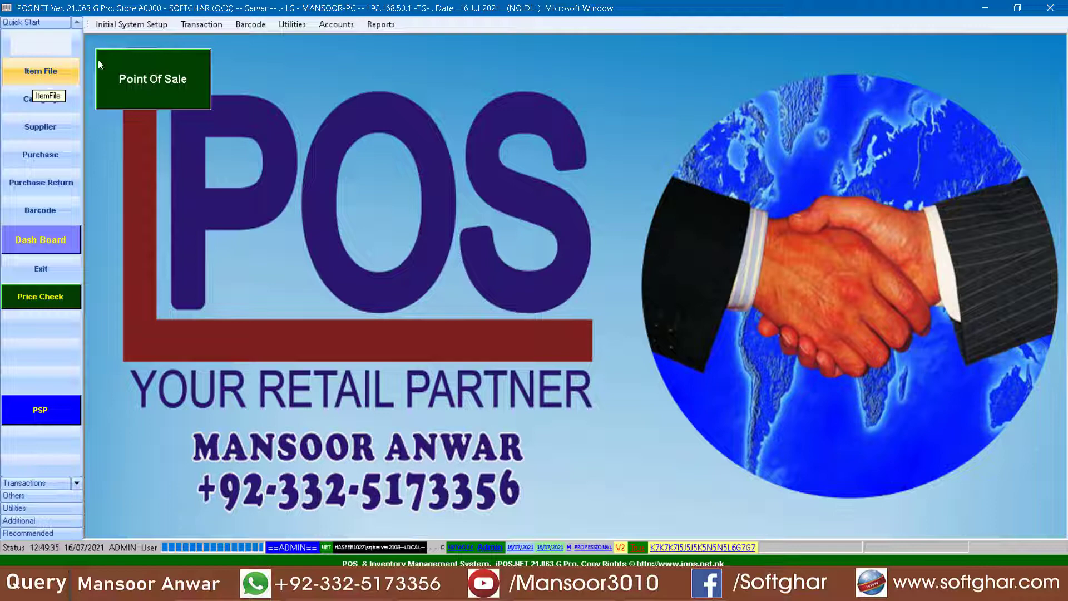
Generate the Present Stock Position report and check the in-hand quantities of sugar, daal channa and black pepper, closing the report when done.
left_click(383, 27)
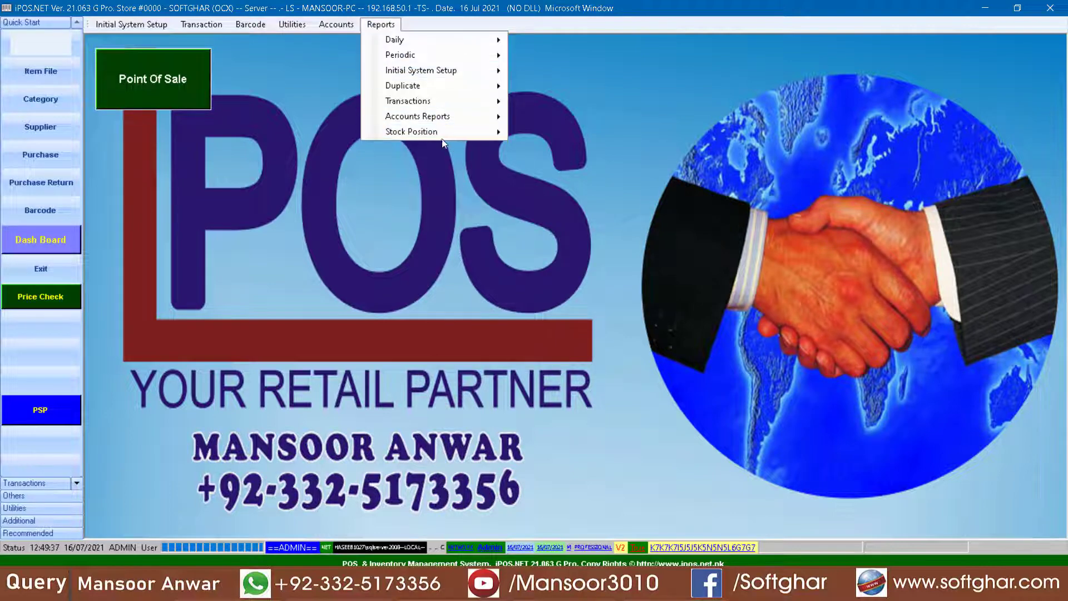
mouse_move(434, 134)
left_click(606, 137)
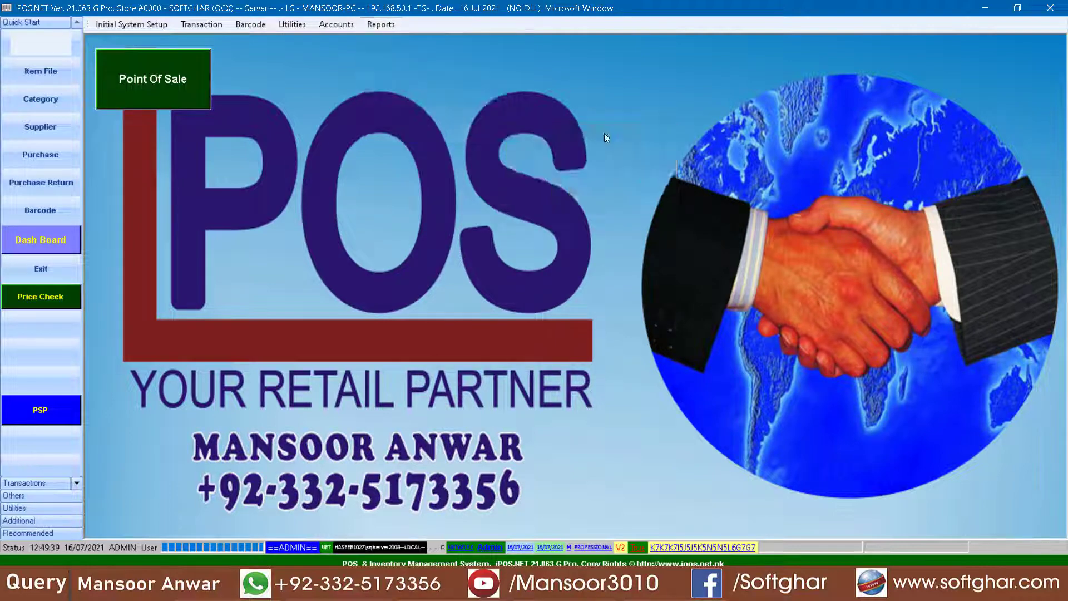
left_click(236, 235)
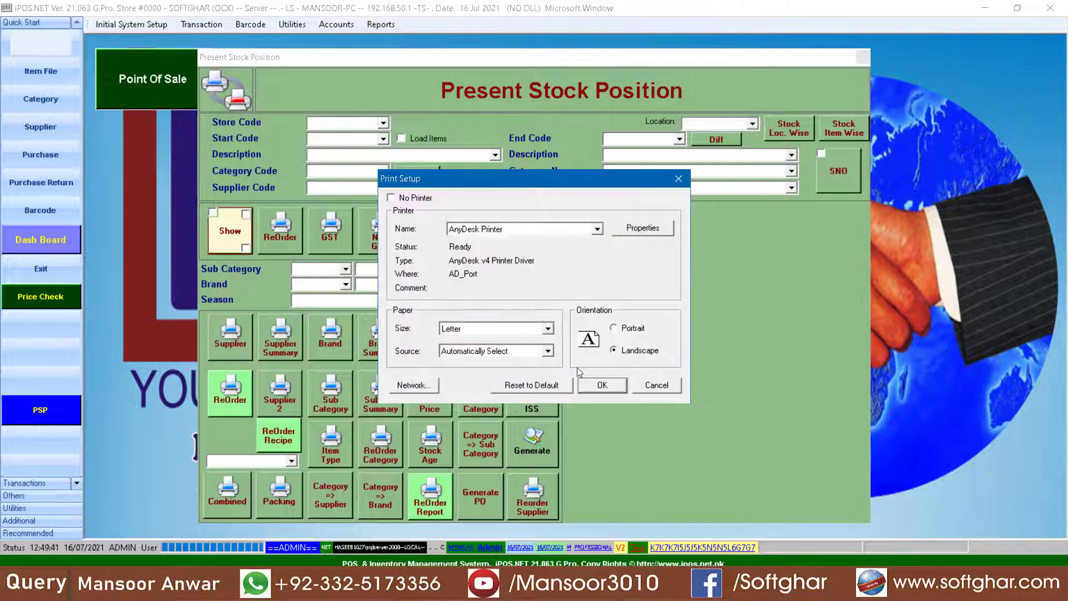
left_click(612, 390)
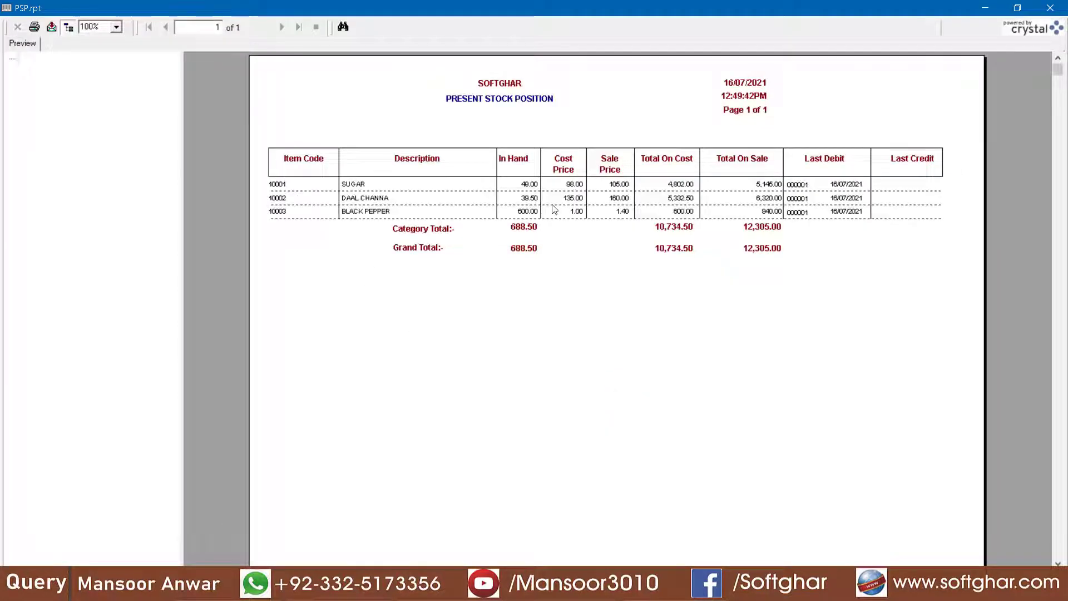
left_click(531, 186)
left_click(360, 200)
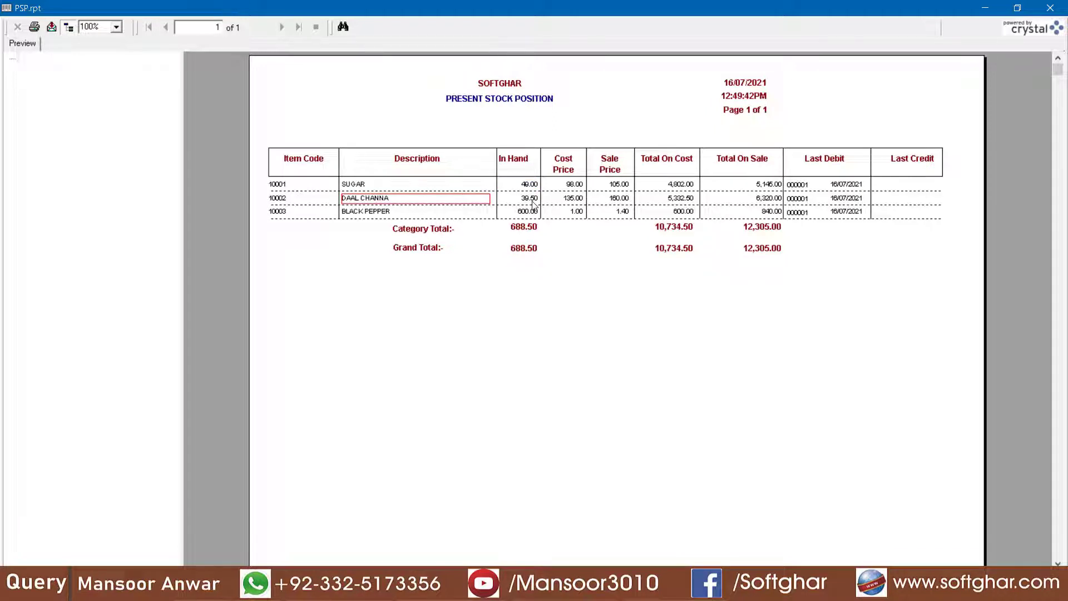
left_click(359, 212)
left_click(526, 215)
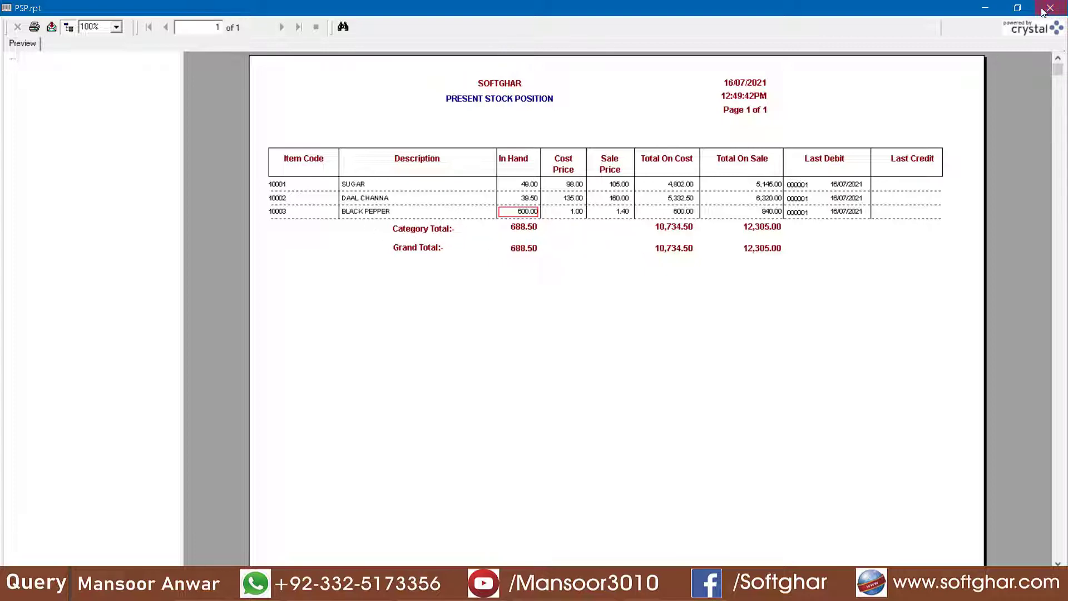
left_click(1060, 8)
left_click(476, 245)
Generate the daily item-wise sale report, check the black pepper quantity sold, and close the report.
left_click(380, 24)
mouse_move(417, 39)
left_click(574, 42)
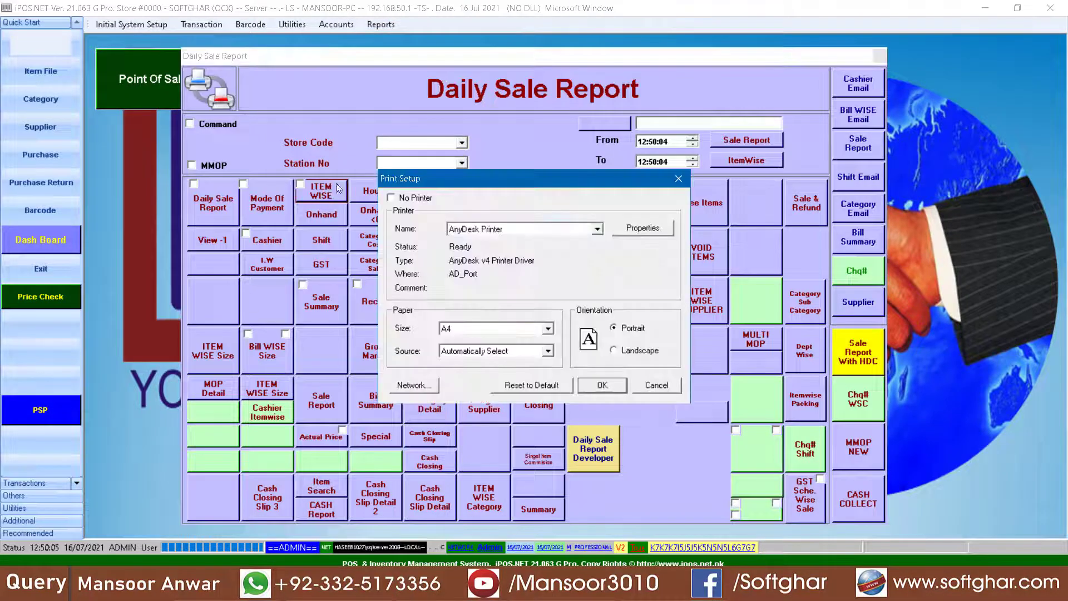
left_click(617, 387)
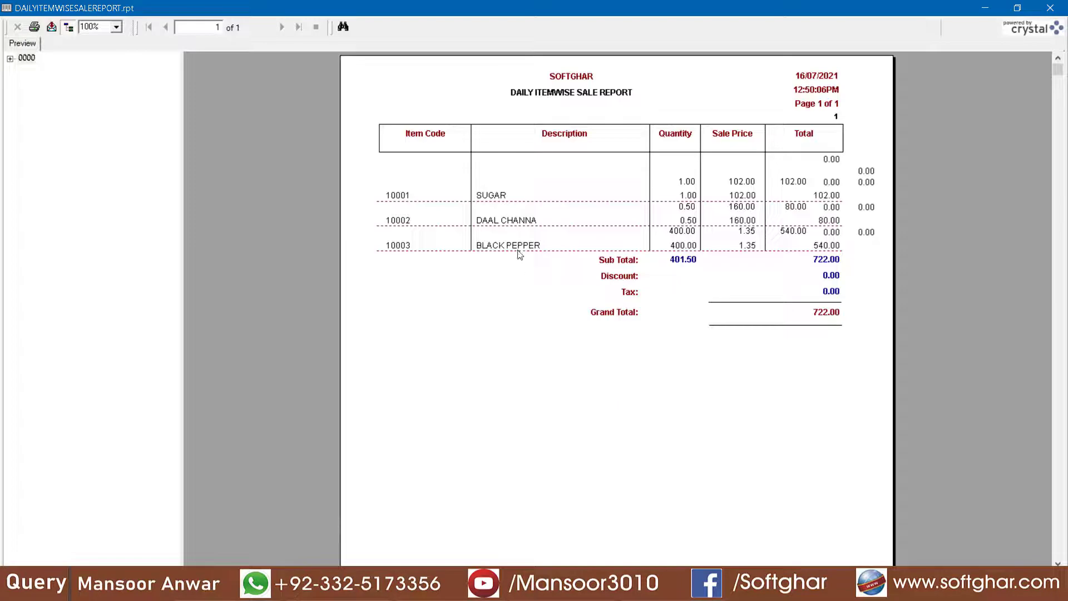
left_click(515, 246)
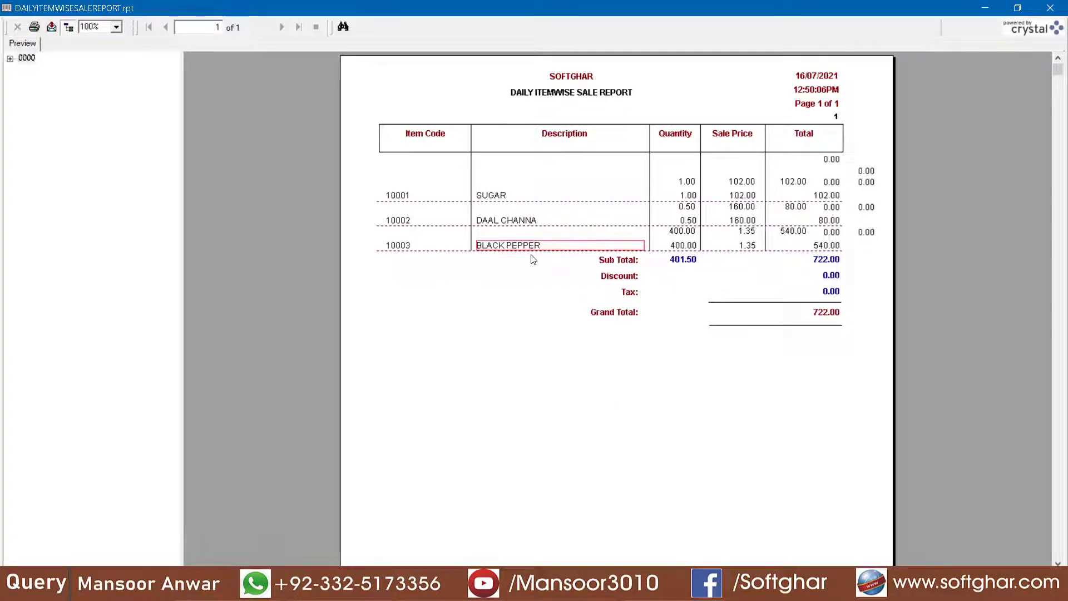
left_click(670, 246)
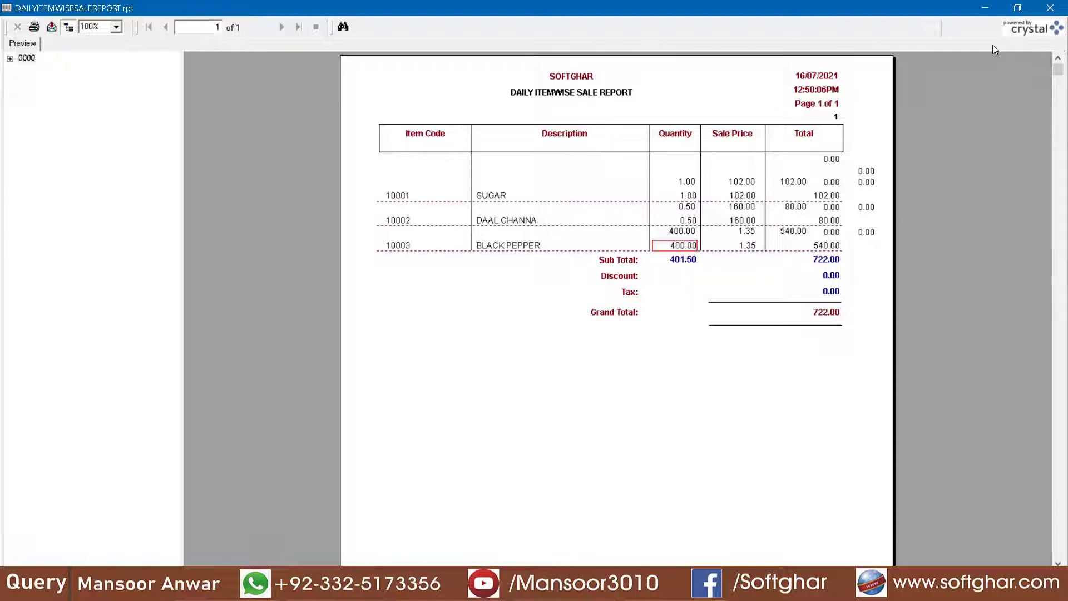
left_click(1049, 8)
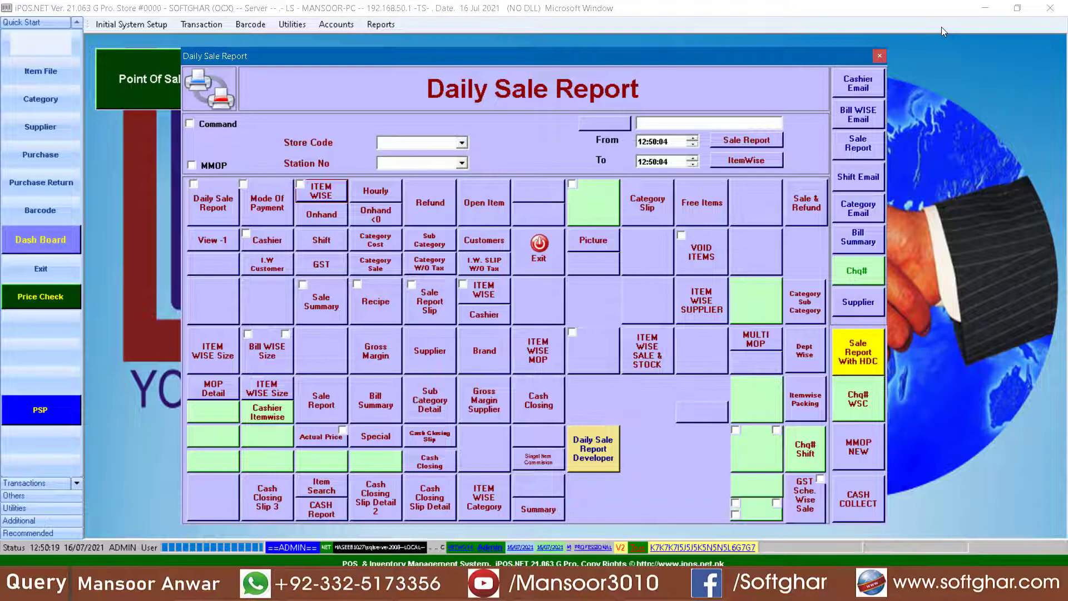